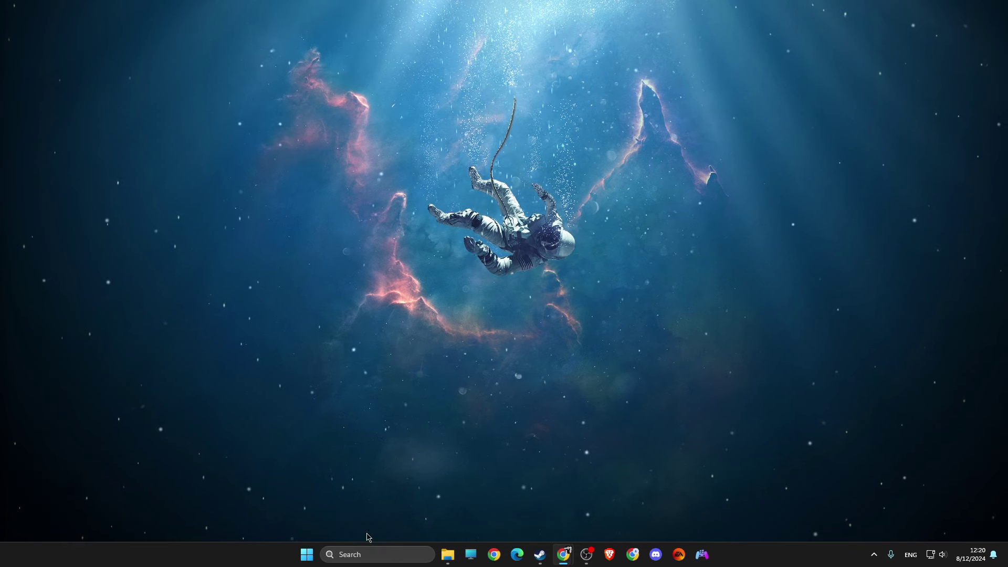
# Trace the FiveM search result through its shortcut to AppData\Local\FiveM and select the folder path
pyautogui.click(367, 555)
pyautogui.write('fiveM')
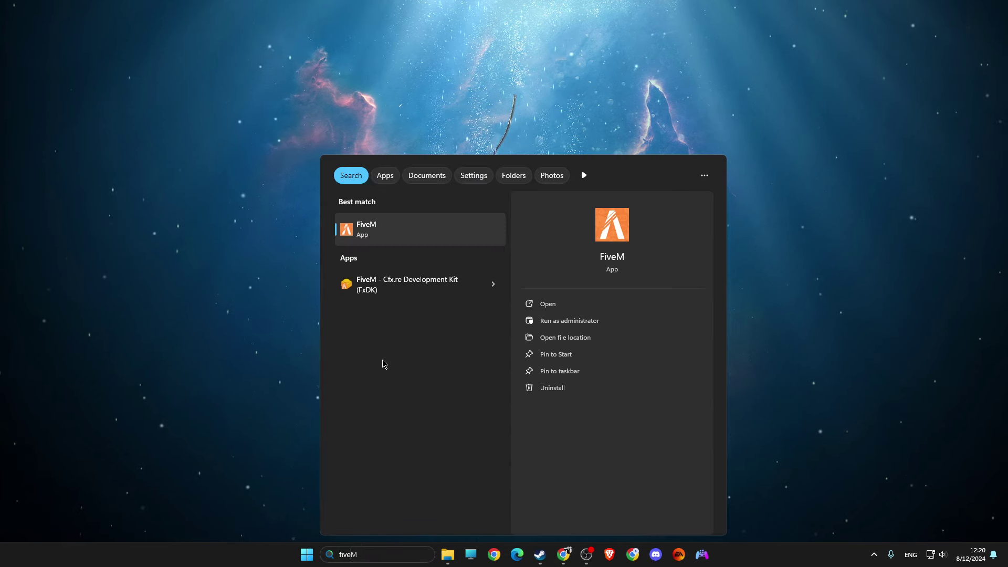
pyautogui.rightClick(391, 234)
pyautogui.click(417, 266)
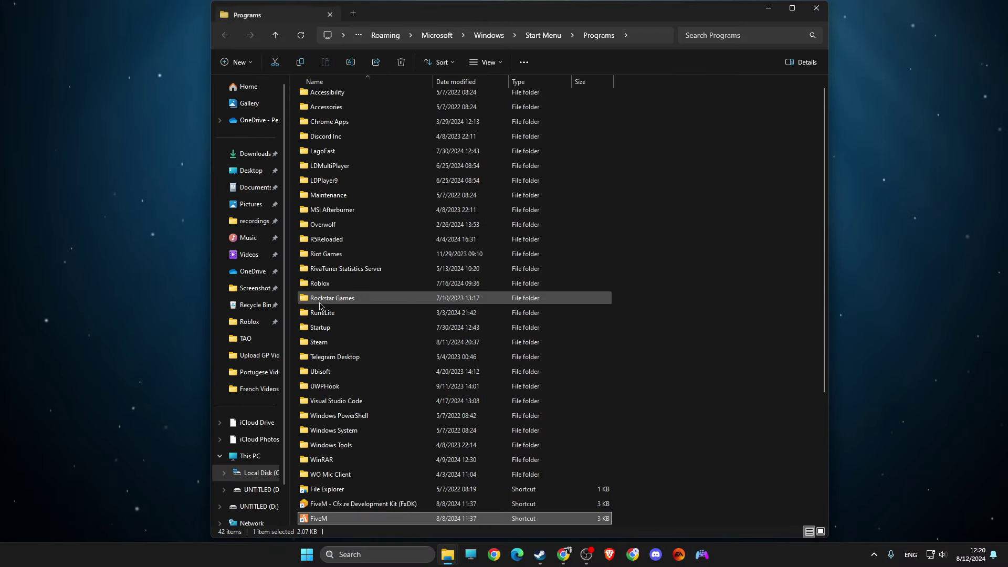
pyautogui.rightClick(314, 518)
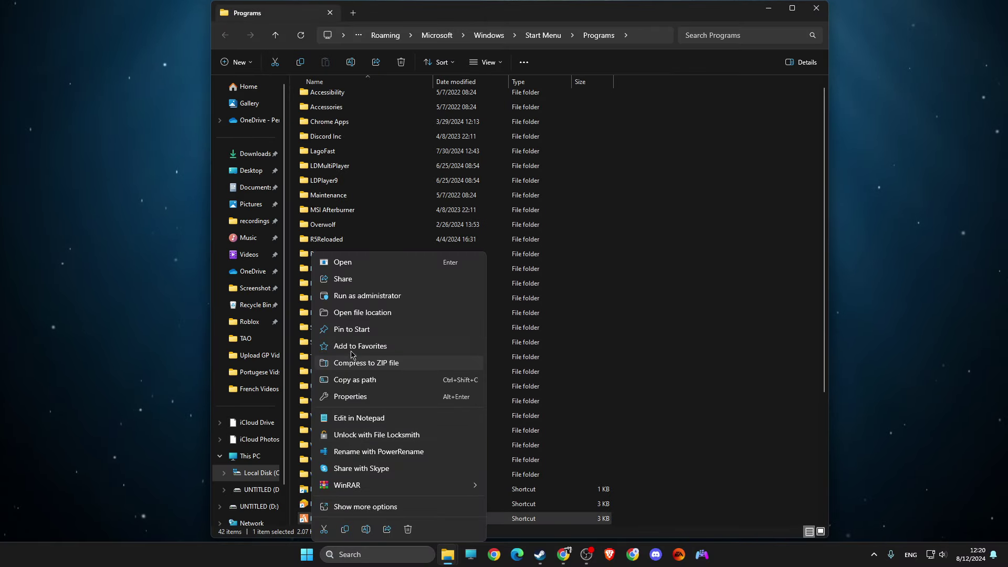
pyautogui.click(361, 313)
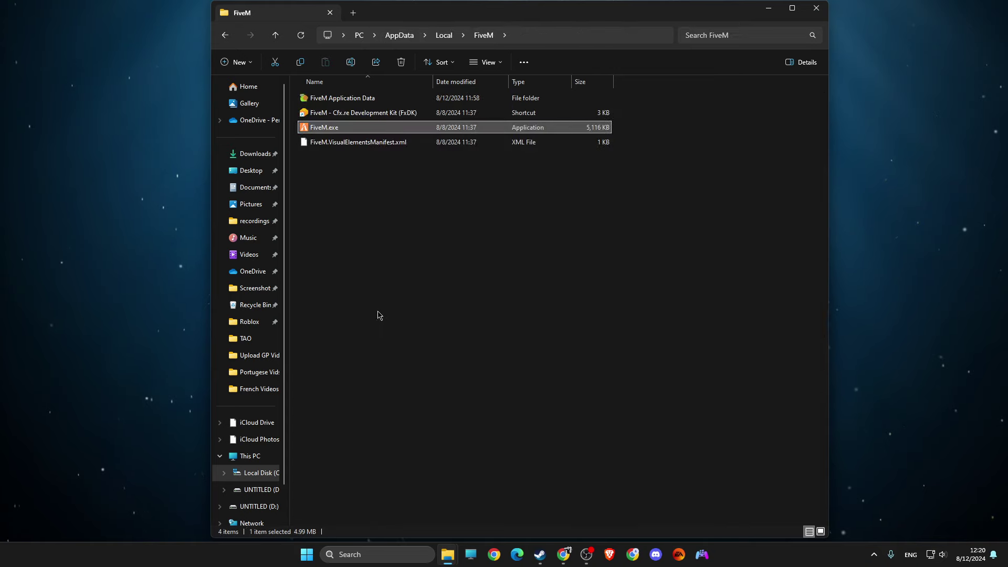
pyautogui.click(519, 39)
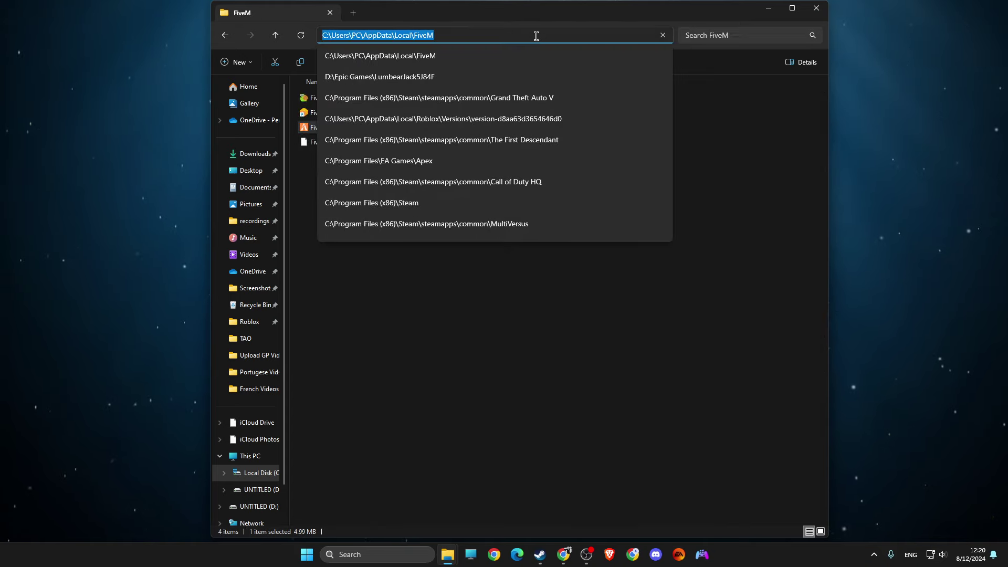
# Add FiveM.exe from the pasted AppData\Local\FiveM path to the Graphics settings app list
pyautogui.click(768, 9)
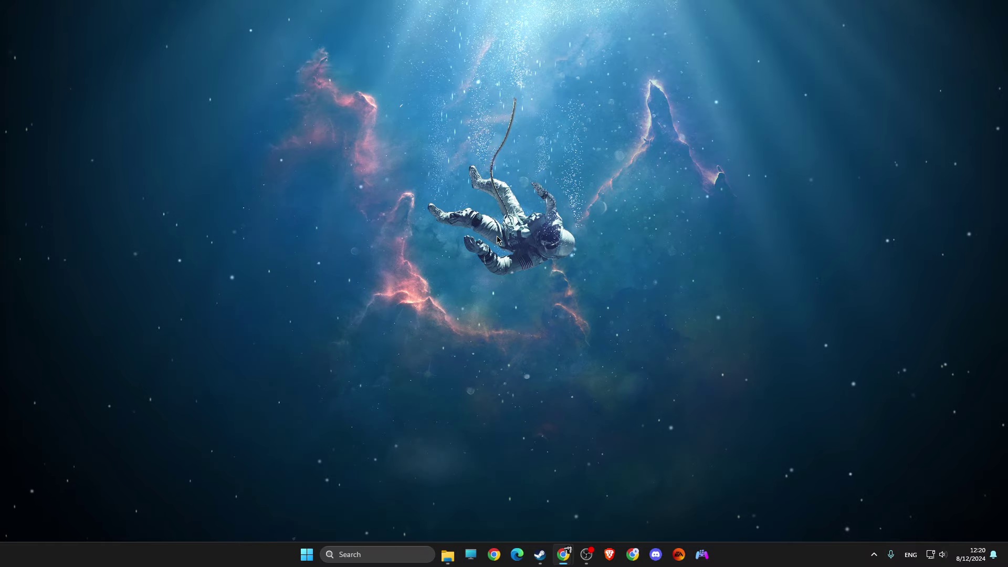
pyautogui.click(329, 549)
pyautogui.write('graphics settings')
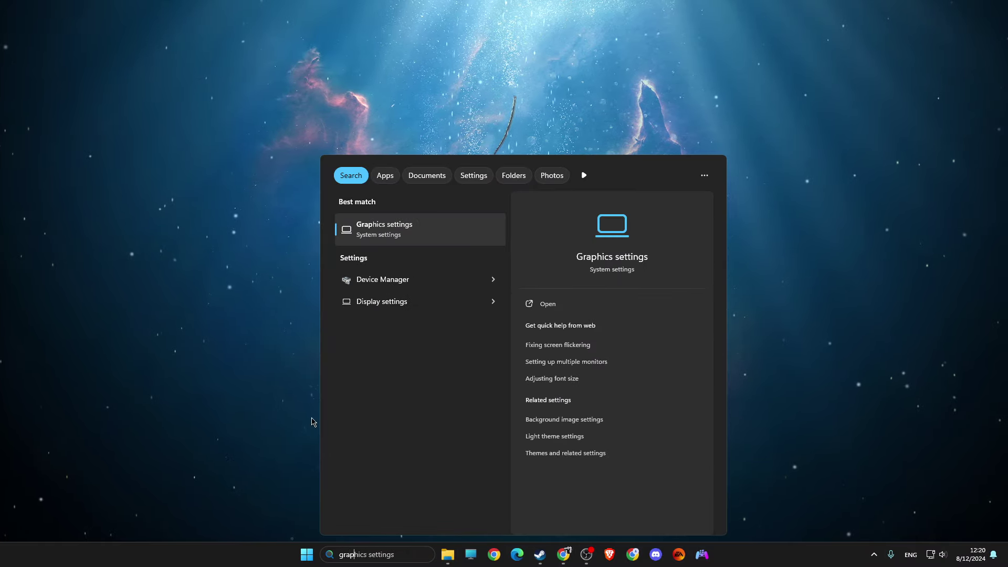
pyautogui.press('Return')
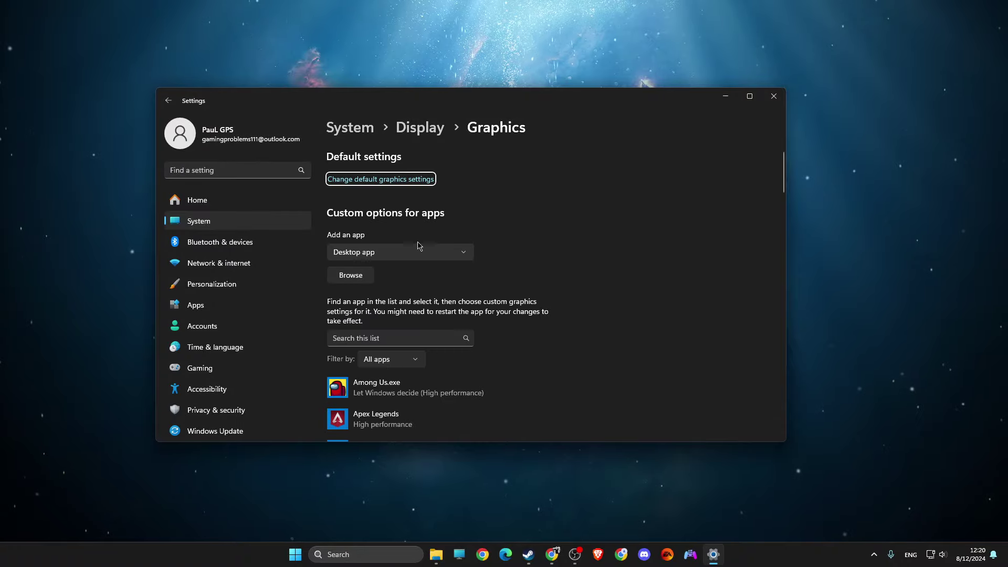
pyautogui.scroll(-1, 404, 246)
pyautogui.click(363, 236)
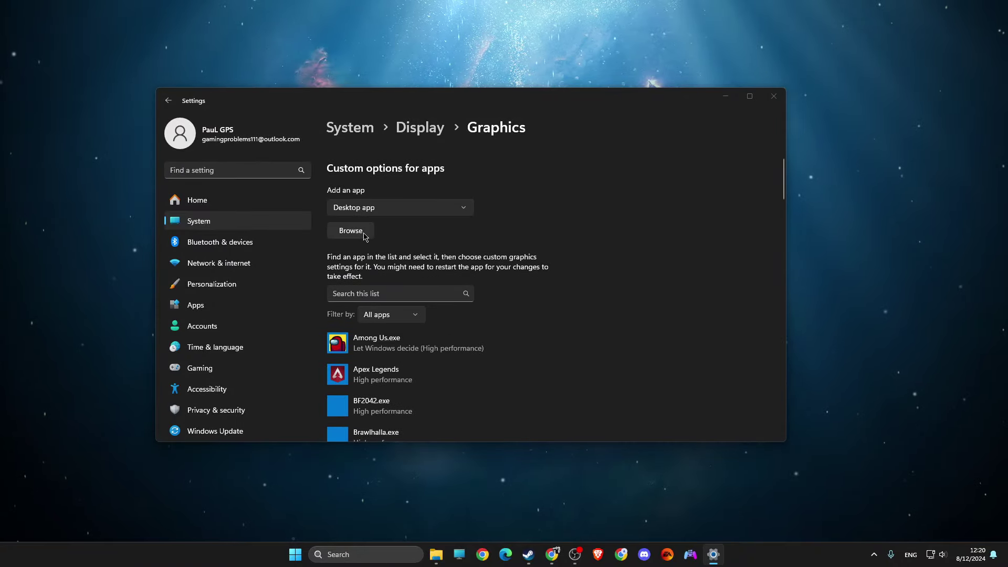
pyautogui.click(465, 120)
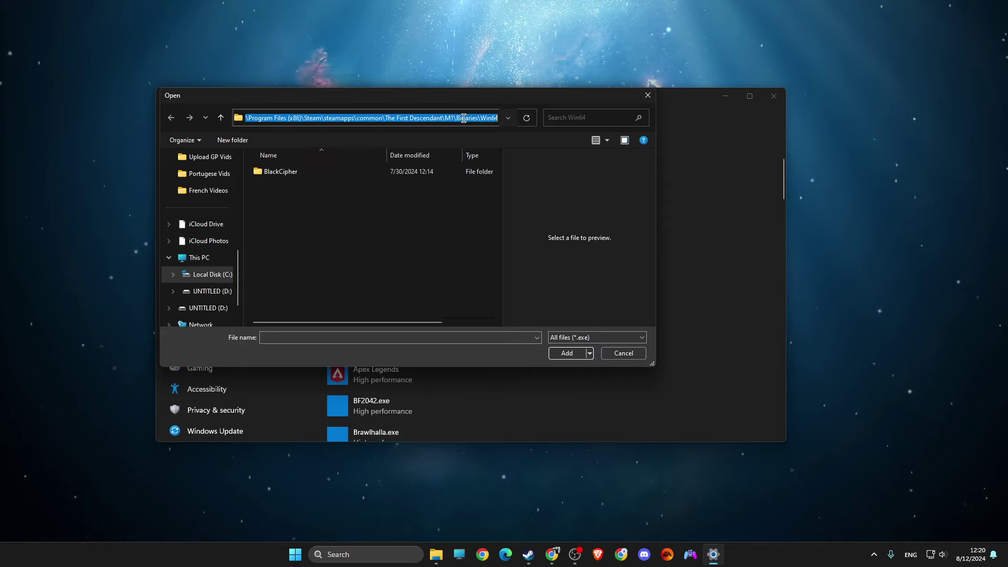
pyautogui.write('C:\\Users\\PC\\AppData\\Local\\FiveM')
pyautogui.press('Return')
pyautogui.click(277, 202)
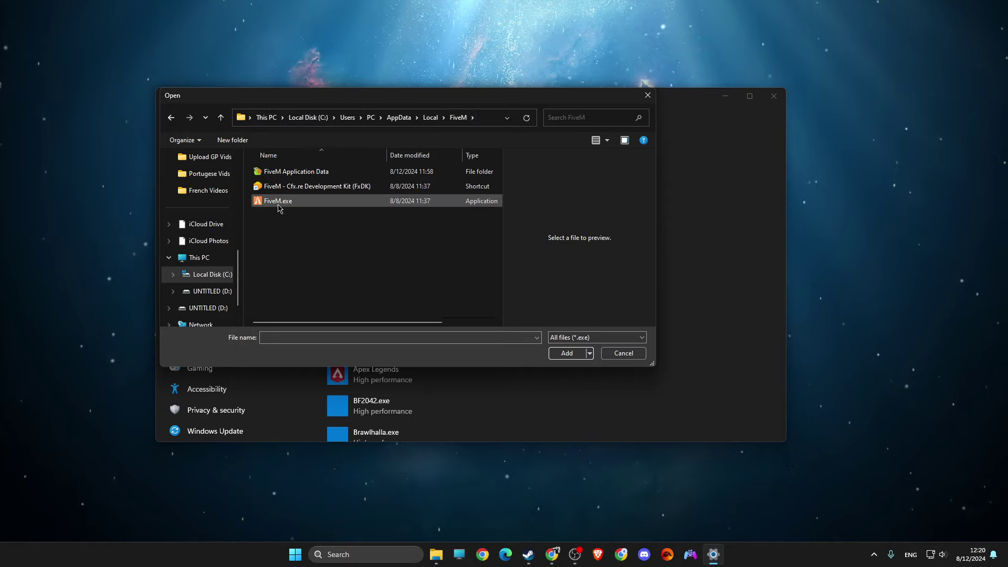
pyautogui.click(567, 353)
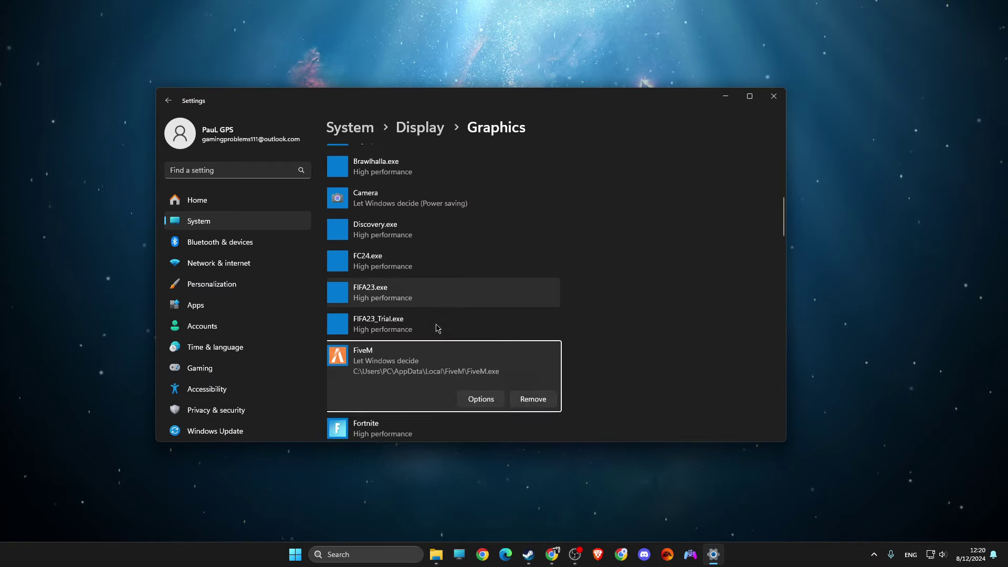
# Set FiveM.exe's graphics preference to High performance and save it
pyautogui.click(470, 328)
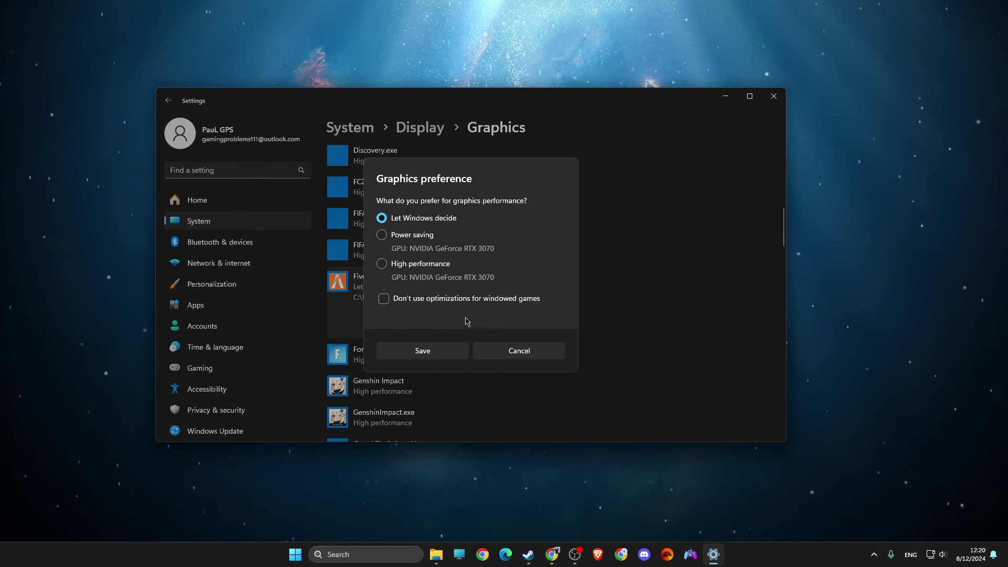
pyautogui.click(383, 266)
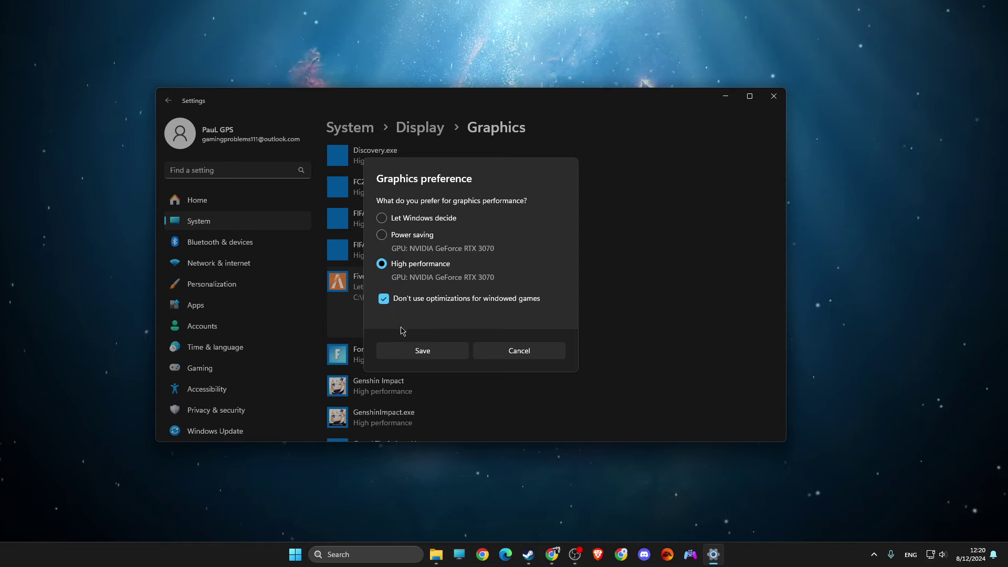
pyautogui.click(416, 352)
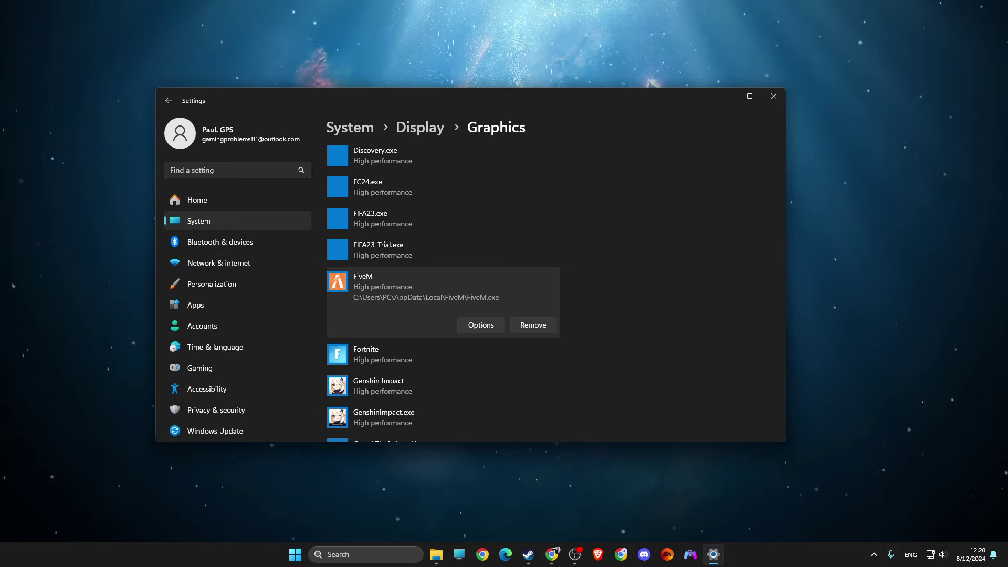
# Locate FiveM.exe again by tracing the FiveM search result through its shortcut
pyautogui.click(351, 554)
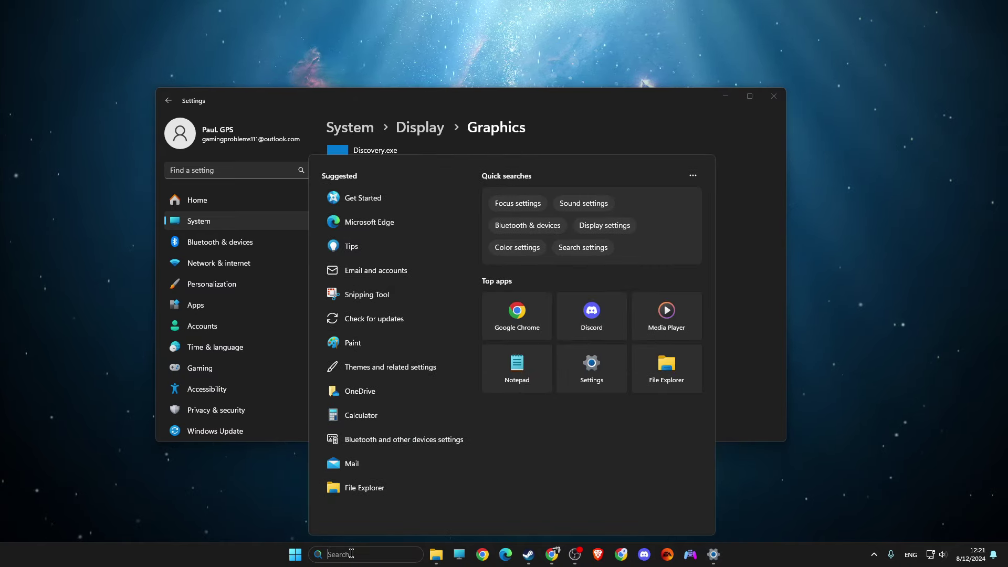
pyautogui.write('fiveM')
pyautogui.rightClick(362, 230)
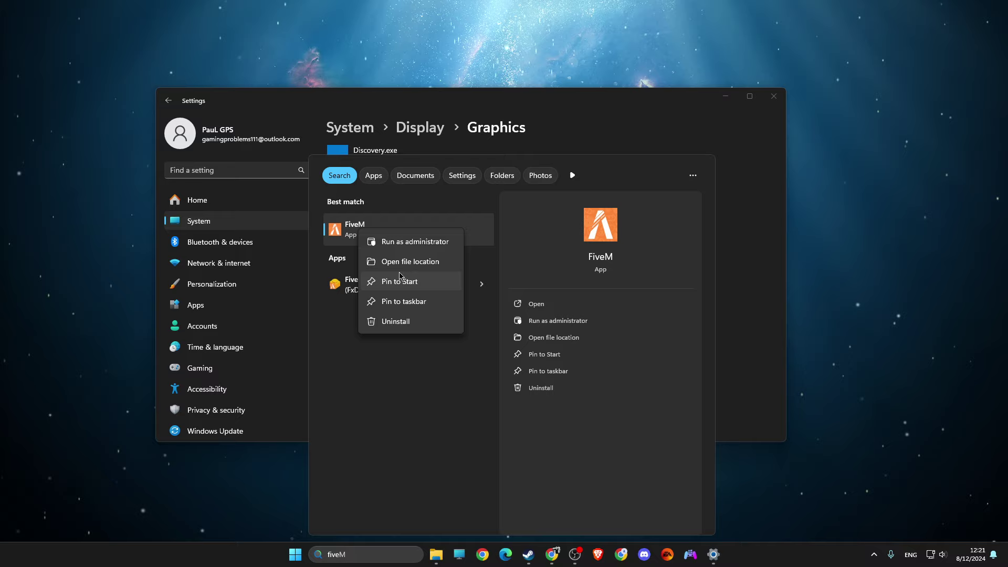
pyautogui.click(399, 262)
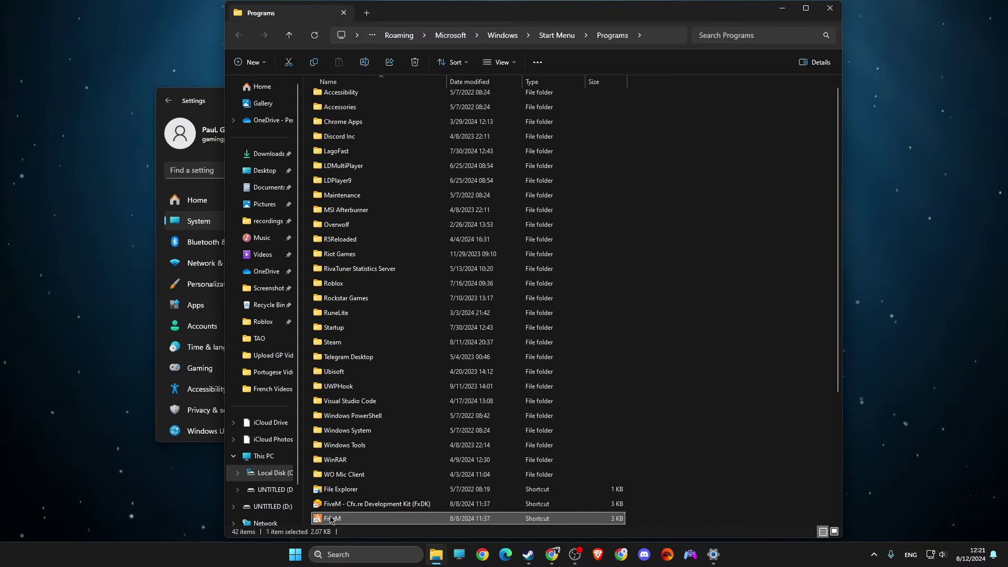
pyautogui.rightClick(332, 520)
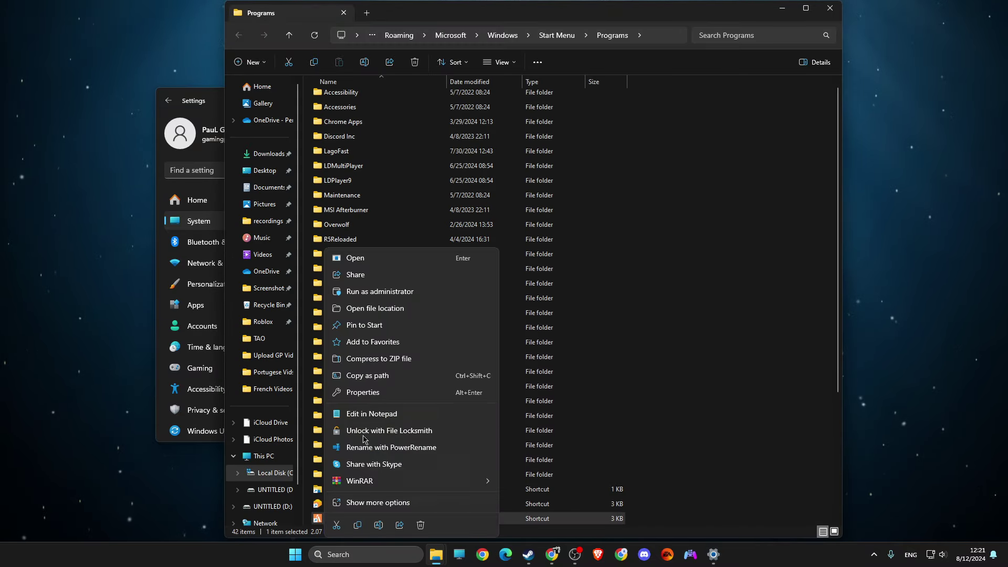
pyautogui.click(380, 315)
# Make FiveM.exe run as administrator with fullscreen optimizations disabled, then close the folder
pyautogui.rightClick(357, 130)
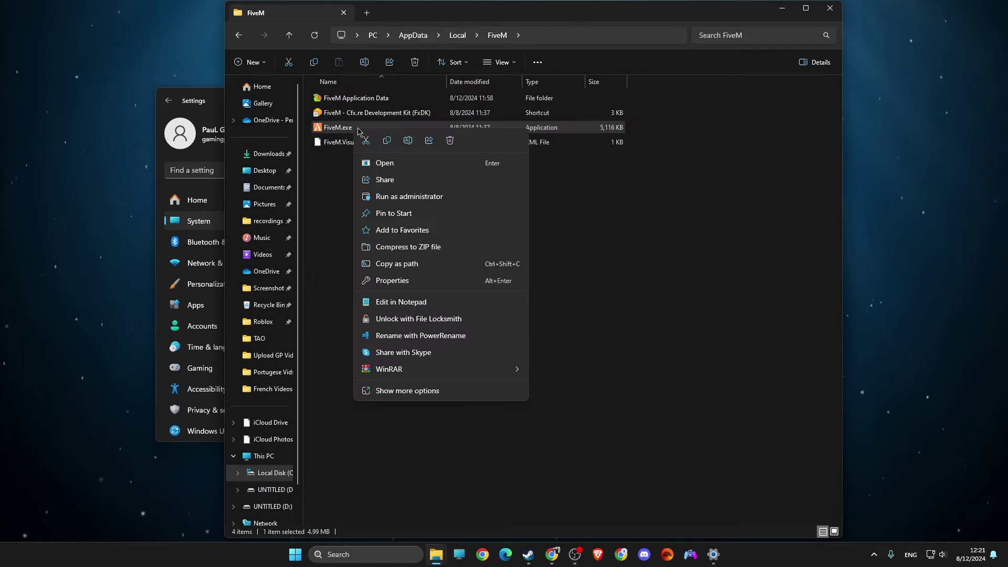
pyautogui.click(387, 281)
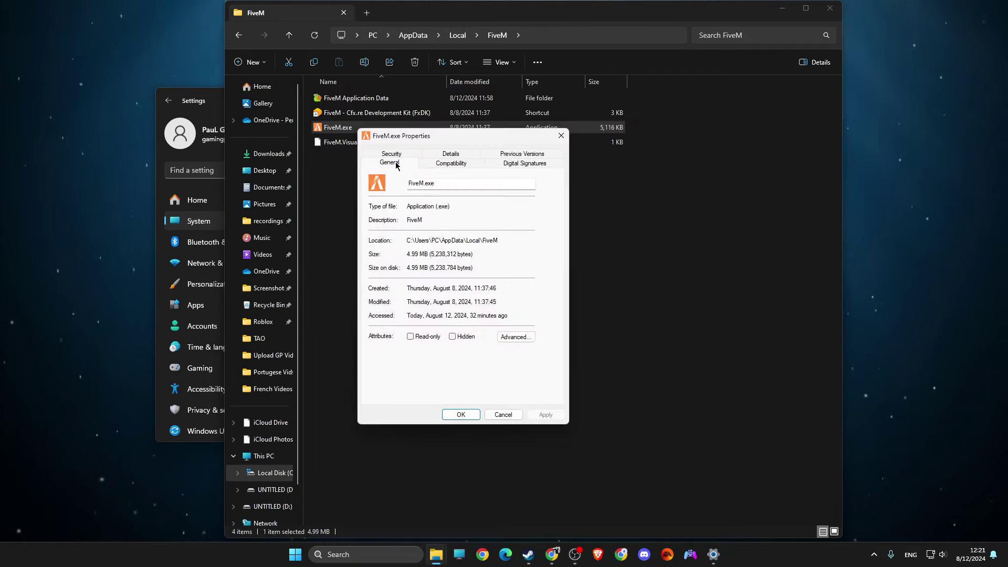
pyautogui.click(437, 163)
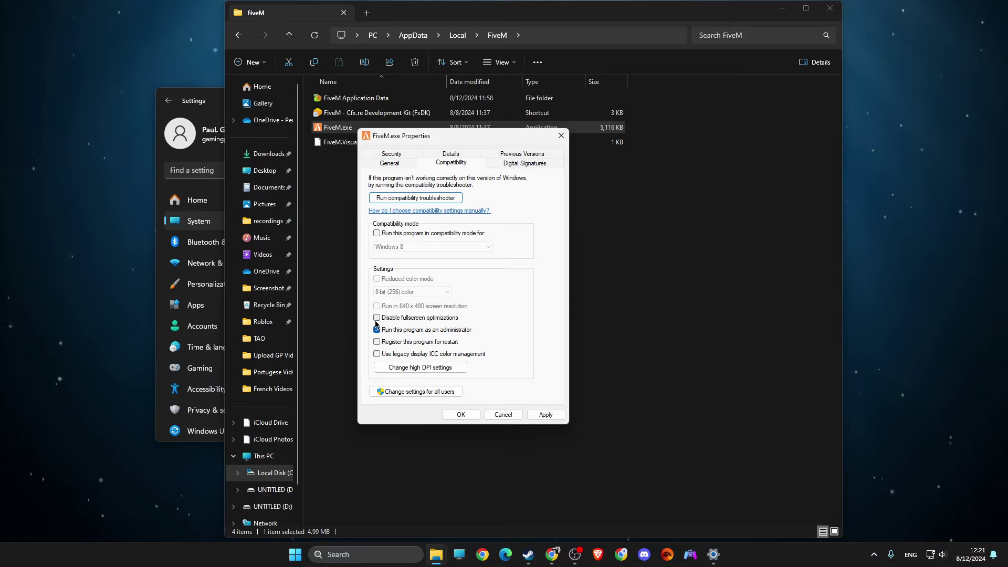
pyautogui.click(545, 415)
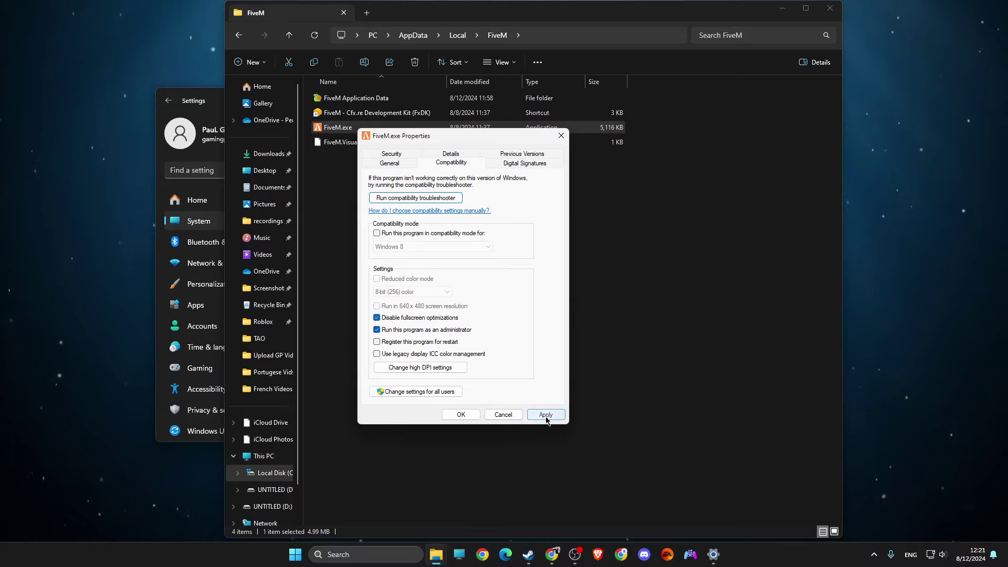
pyautogui.click(461, 415)
pyautogui.click(829, 8)
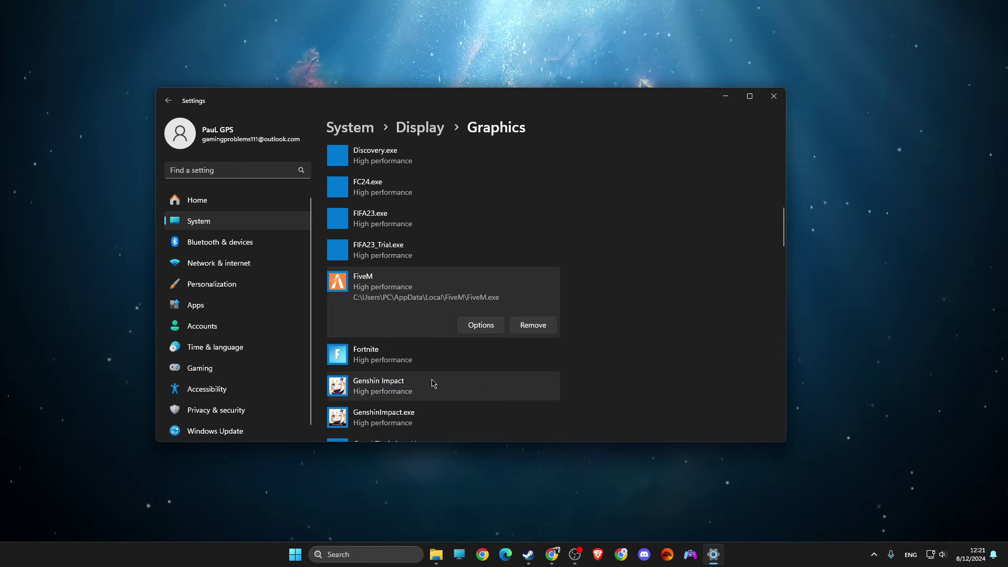
# Close Graphics settings, reopen Settings, run Check for updates in Windows Update, then close Settings
pyautogui.click(774, 96)
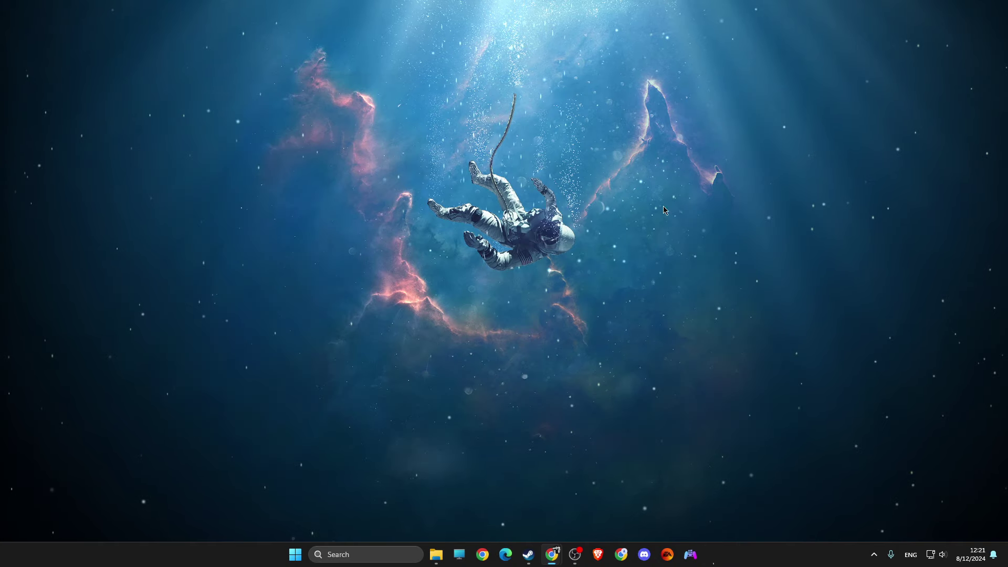
pyautogui.click(368, 548)
pyautogui.write('settings')
pyautogui.click(379, 229)
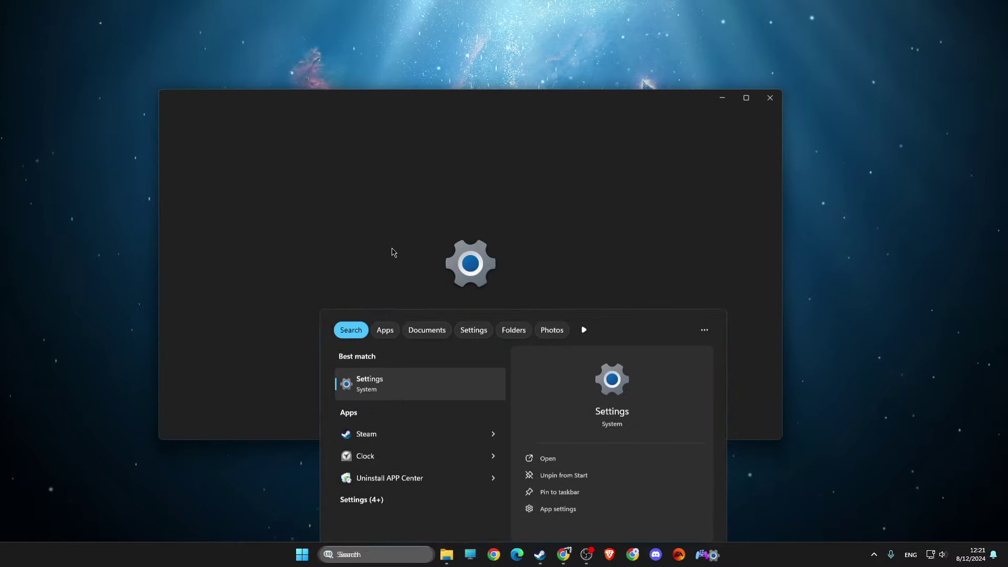
pyautogui.click(215, 431)
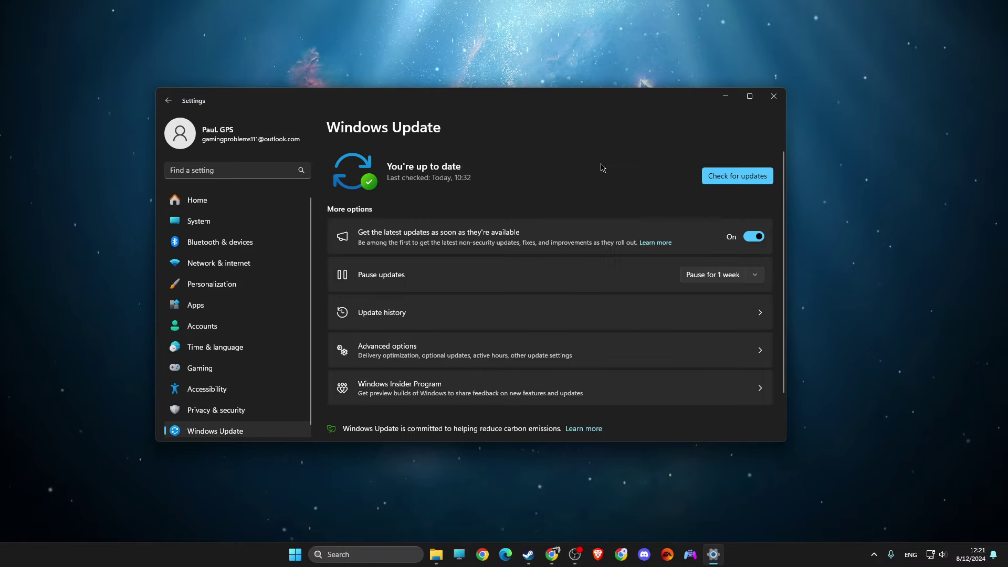
pyautogui.click(738, 175)
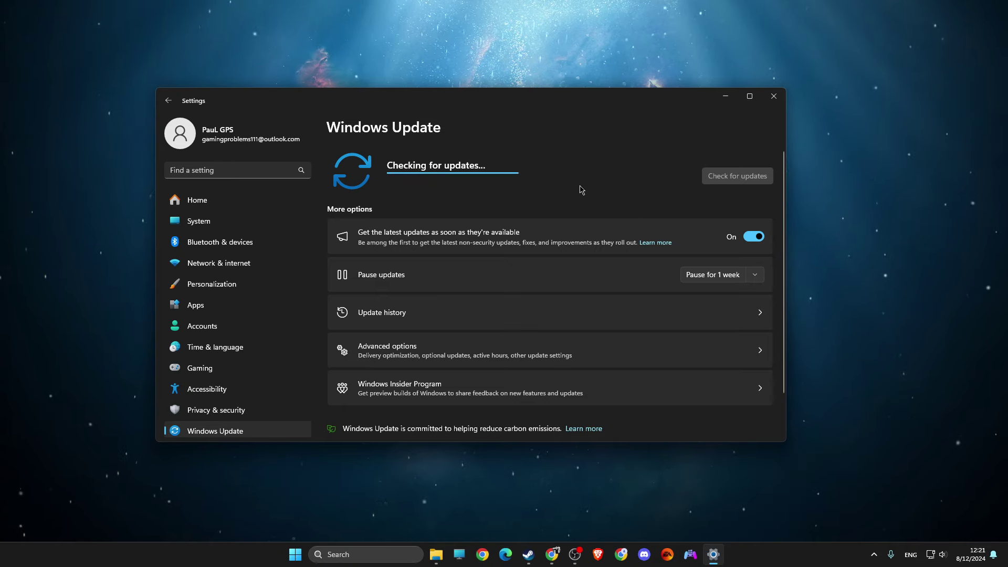
pyautogui.click(770, 103)
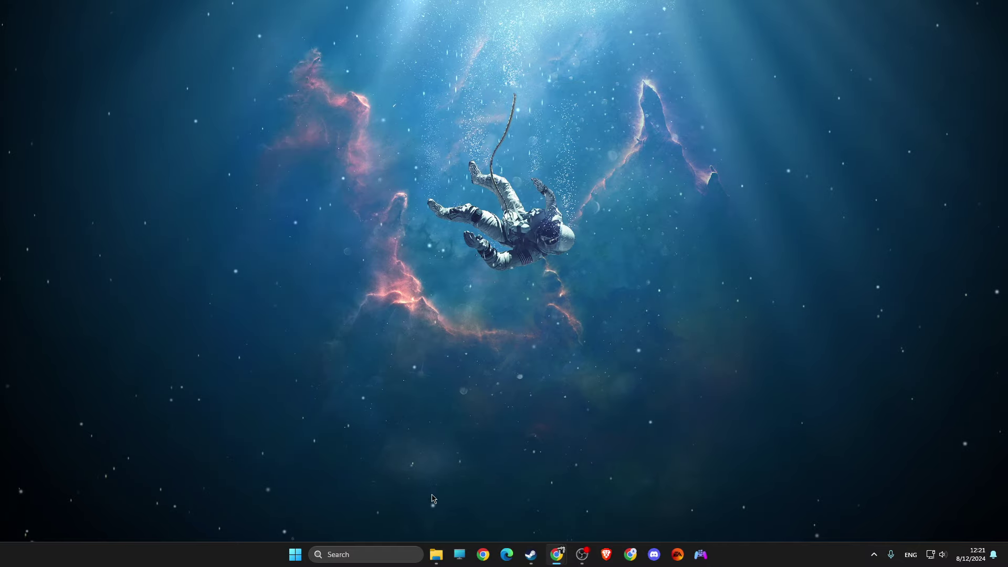
# Open Windows Defender Firewall's allowed apps list and unlock it for changes
pyautogui.click(368, 554)
pyautogui.write('windows')
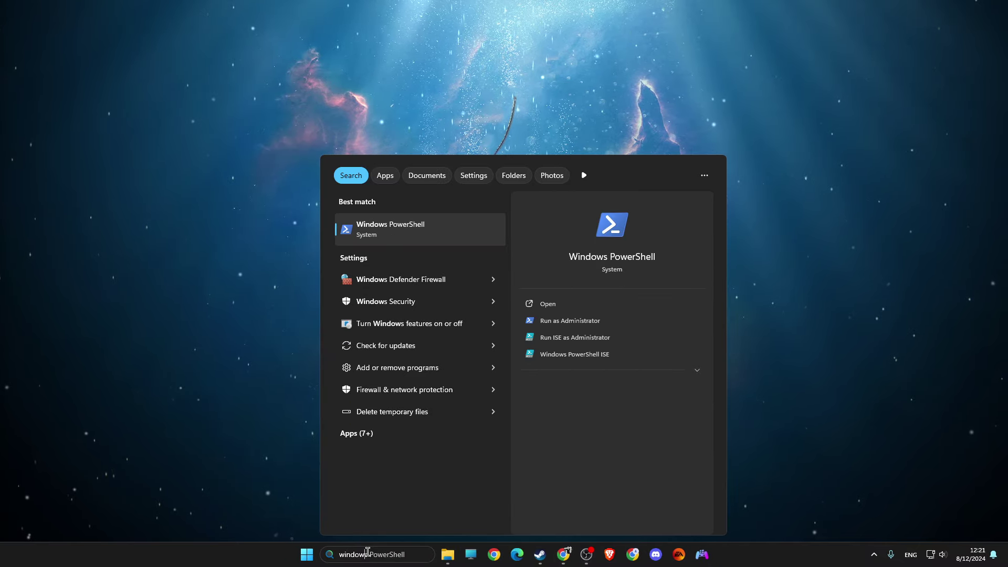
pyautogui.click(388, 279)
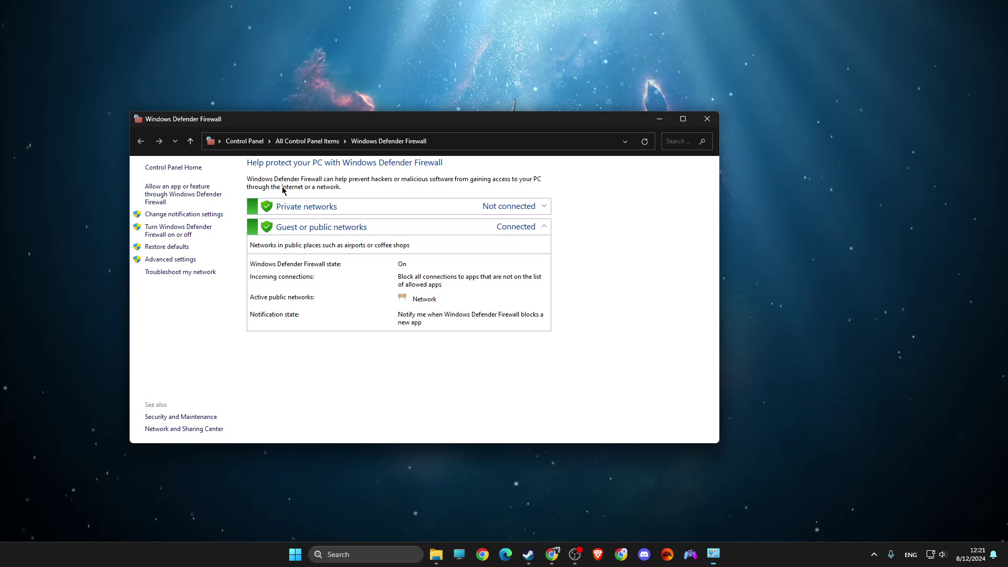
pyautogui.click(182, 197)
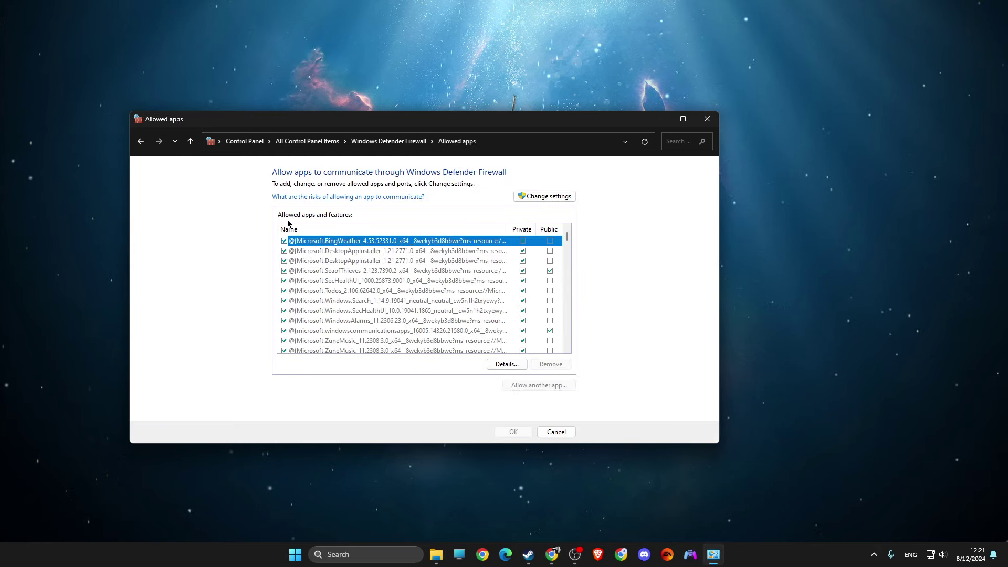
pyautogui.click(528, 199)
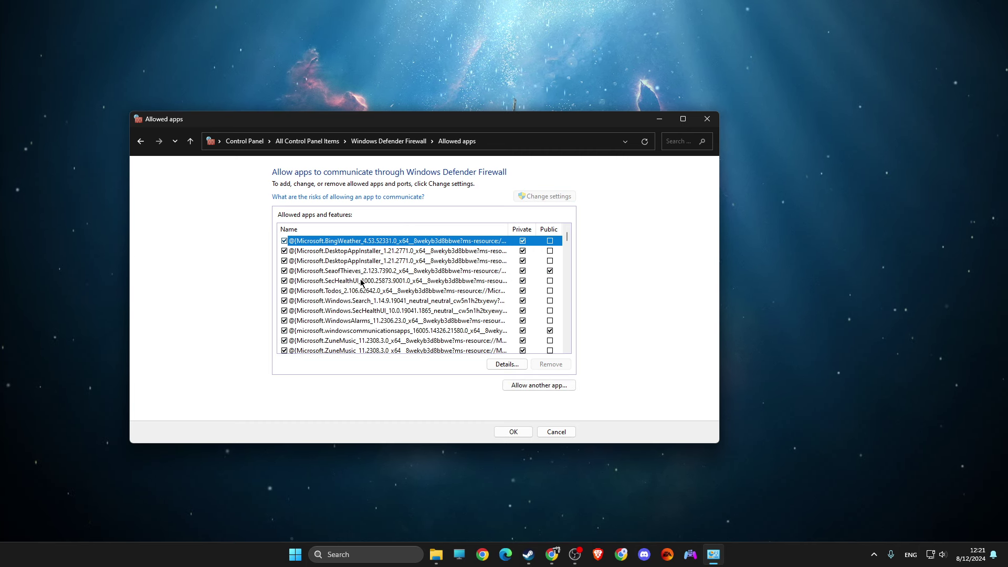
# Add FiveM.exe as an allowed app, dismiss the already-listed notice, and close the firewall windows
pyautogui.click(521, 386)
pyautogui.click(490, 336)
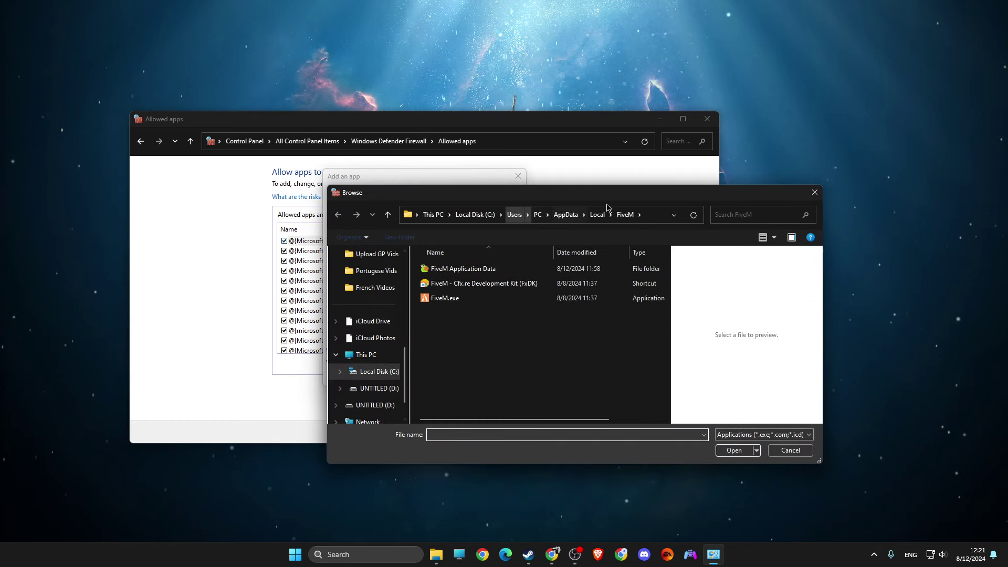
pyautogui.click(652, 218)
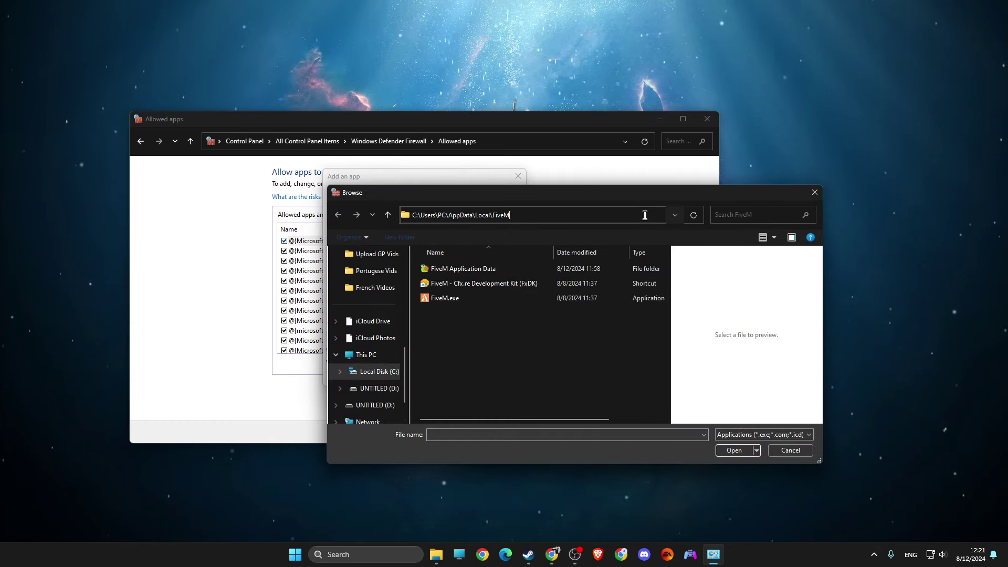
pyautogui.press('Return')
pyautogui.click(445, 298)
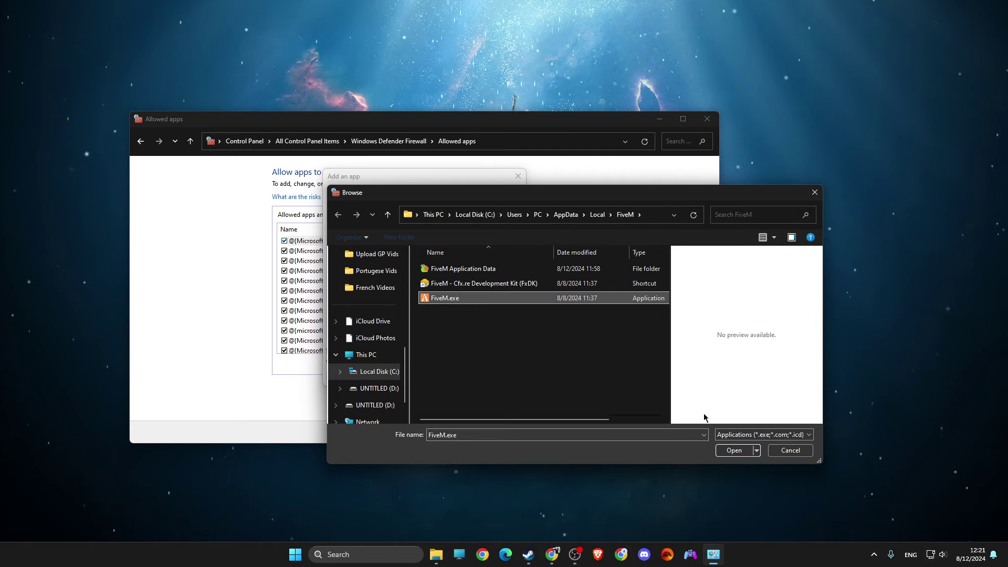
pyautogui.click(731, 451)
pyautogui.click(460, 376)
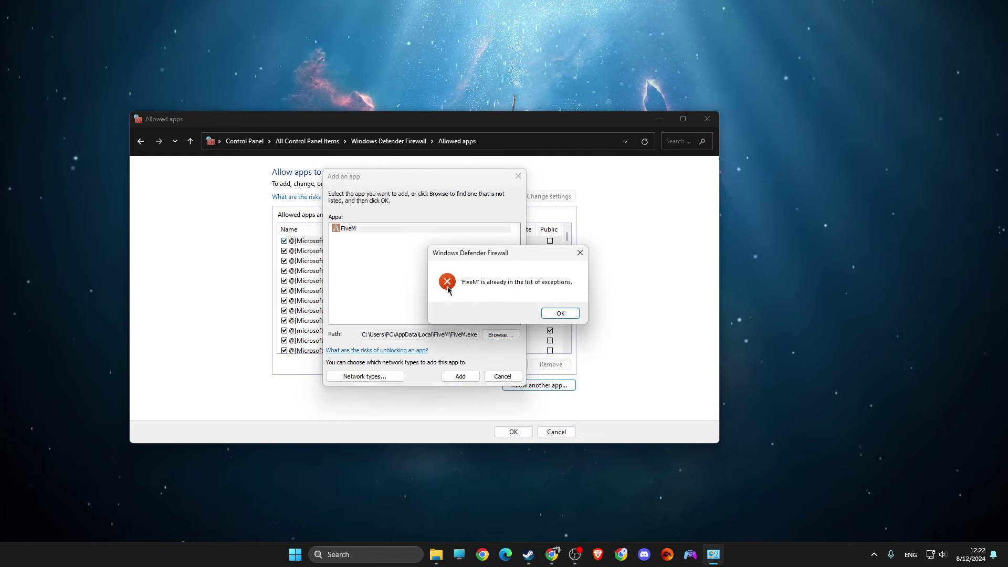
pyautogui.click(560, 314)
pyautogui.click(518, 176)
pyautogui.click(706, 118)
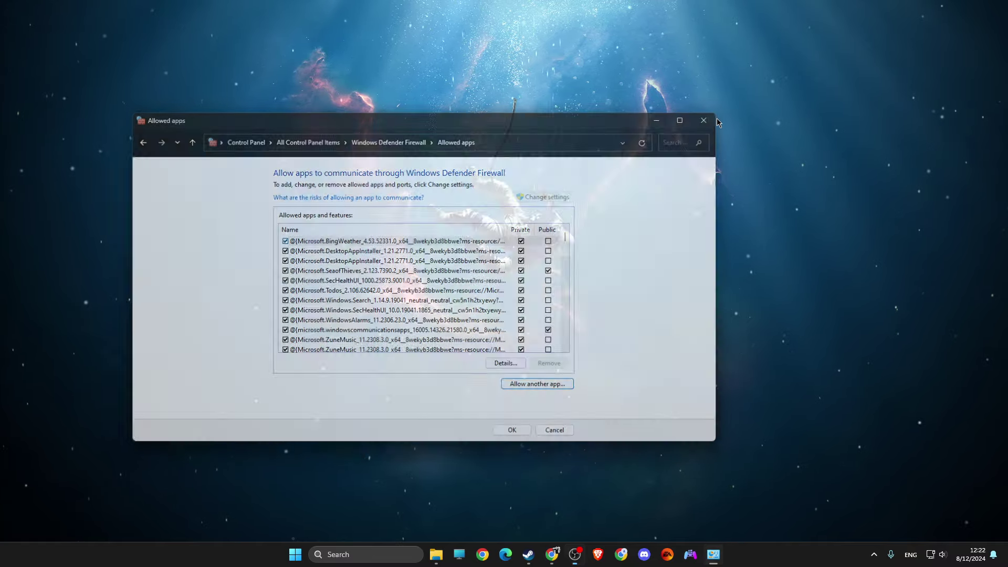
# Open the Virus & threat protection settings in Windows Security
pyautogui.click(349, 555)
pyautogui.write('virus & threat protection')
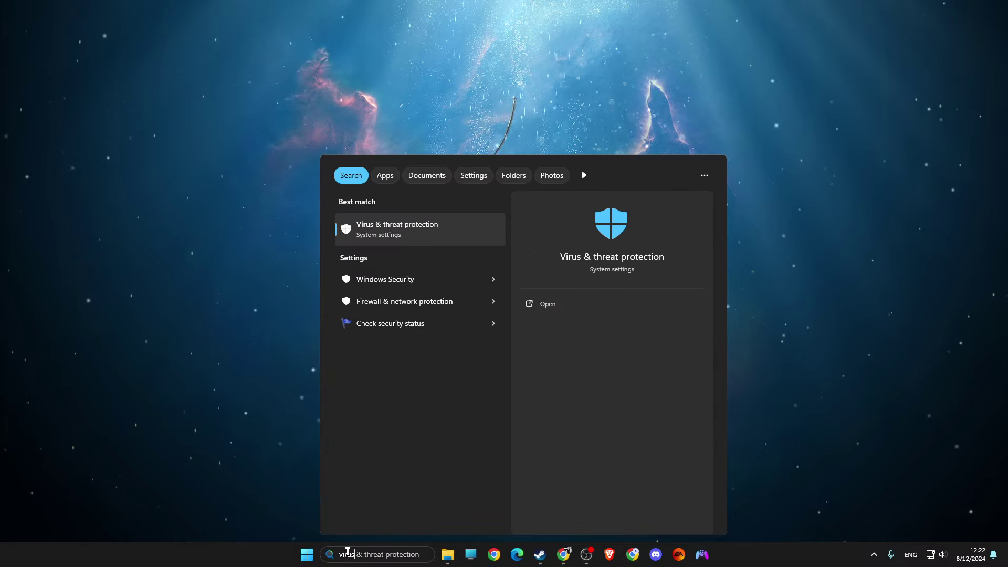
pyautogui.click(393, 230)
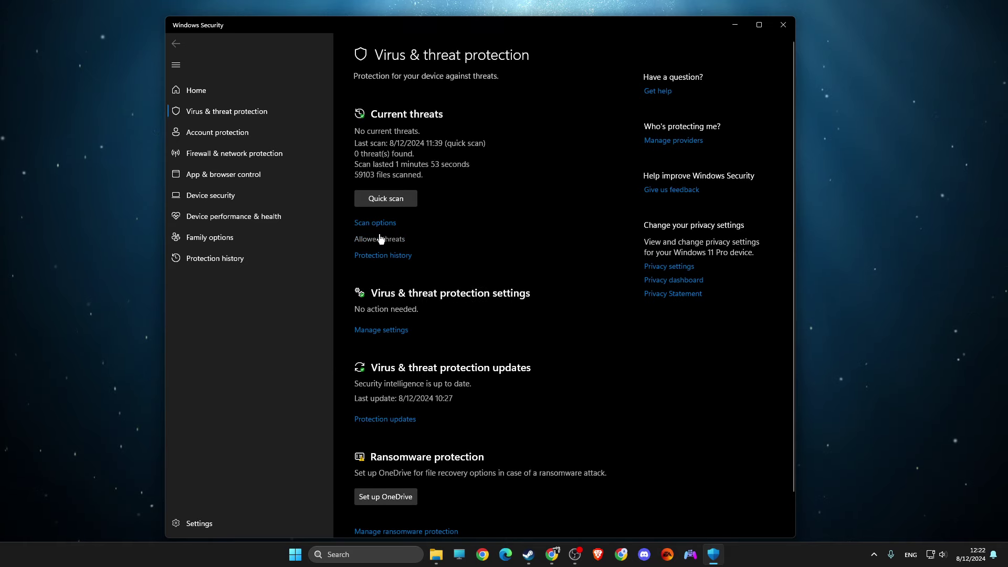
pyautogui.click(370, 332)
pyautogui.scroll(-5, 418, 335)
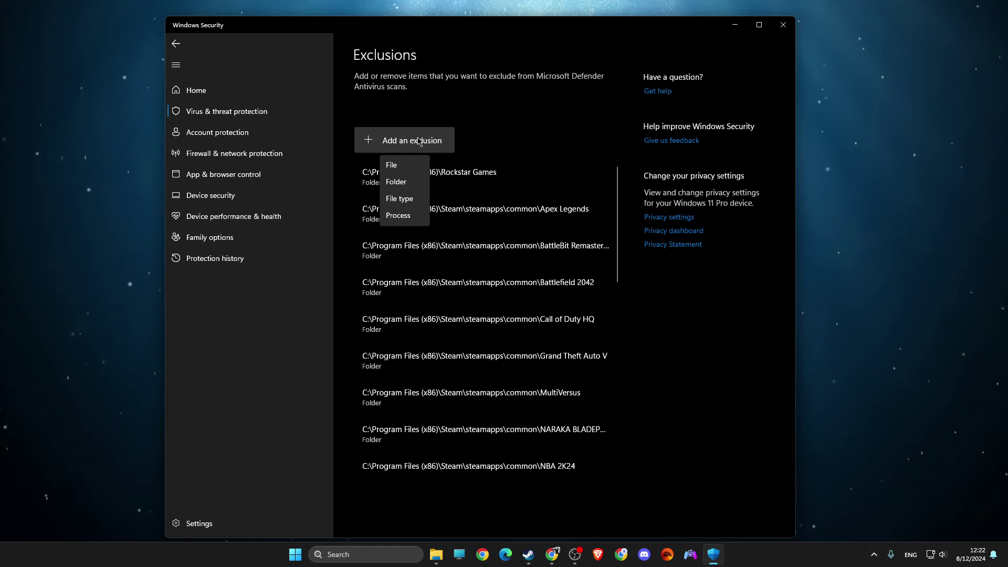
# Add C:\Users\PC\AppData\Local\FiveM as a folder exclusion, then close Windows Security
pyautogui.click(397, 182)
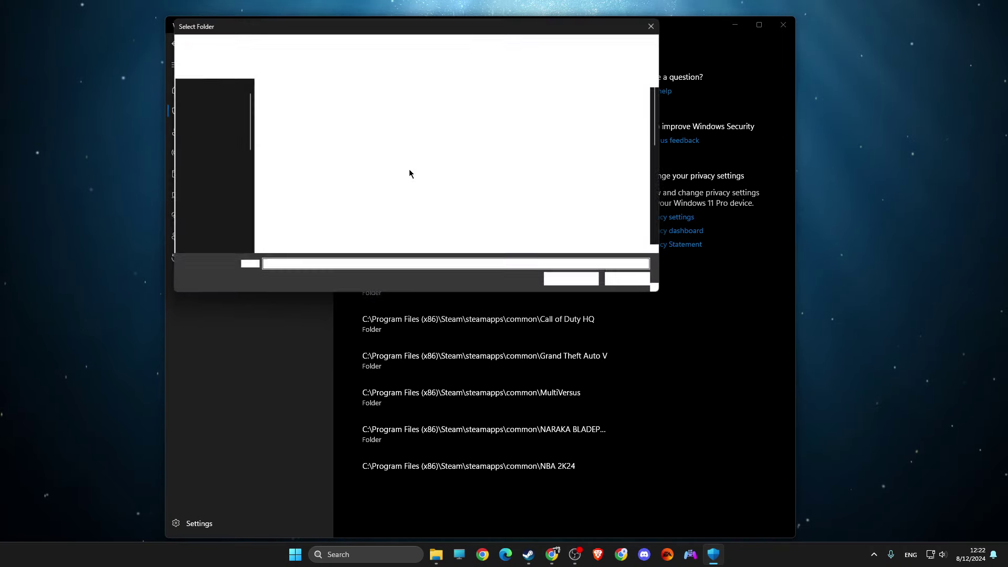
pyautogui.write('C:\\Users\\PC\\AppData\\Local\\FiveM')
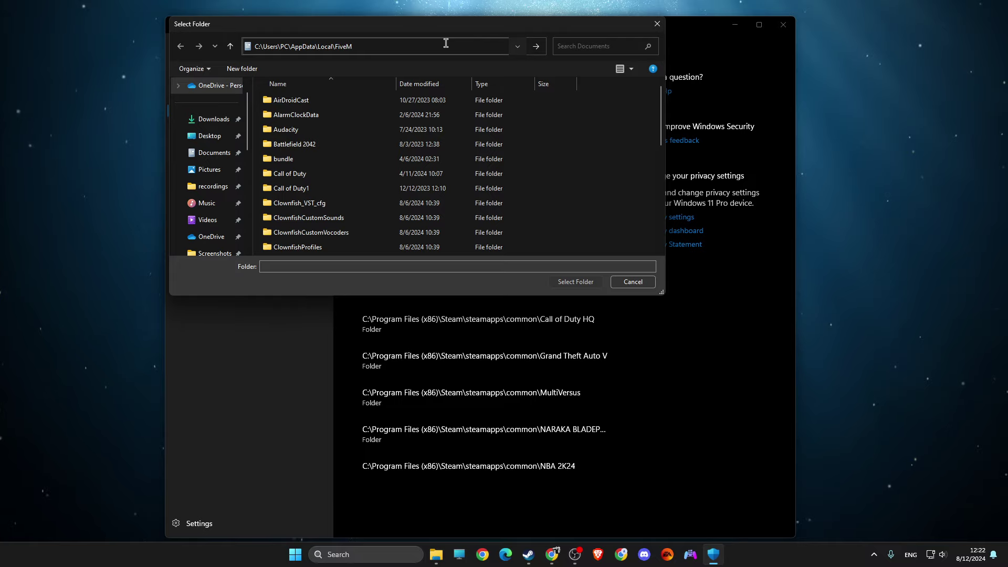
pyautogui.press('Return')
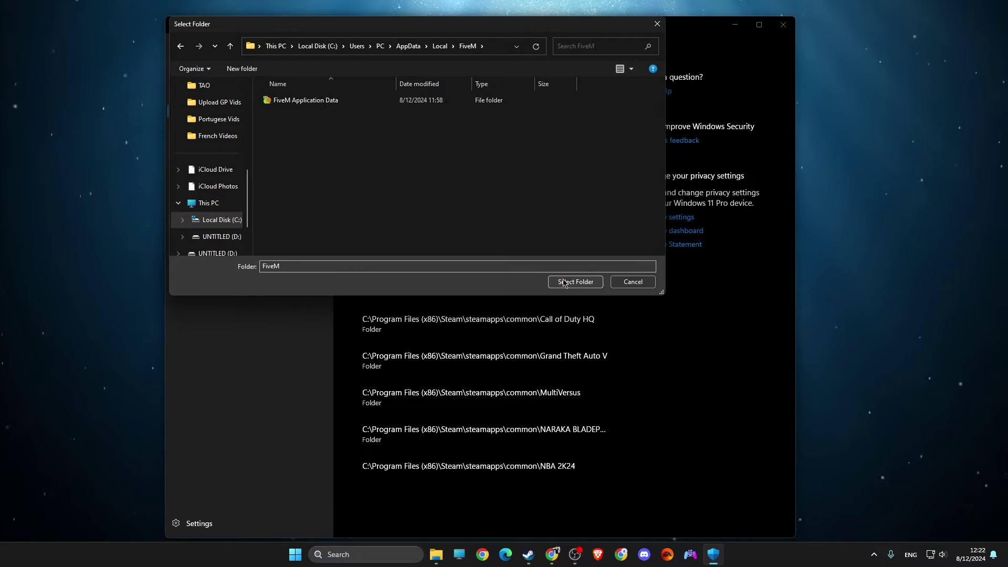
pyautogui.click(564, 284)
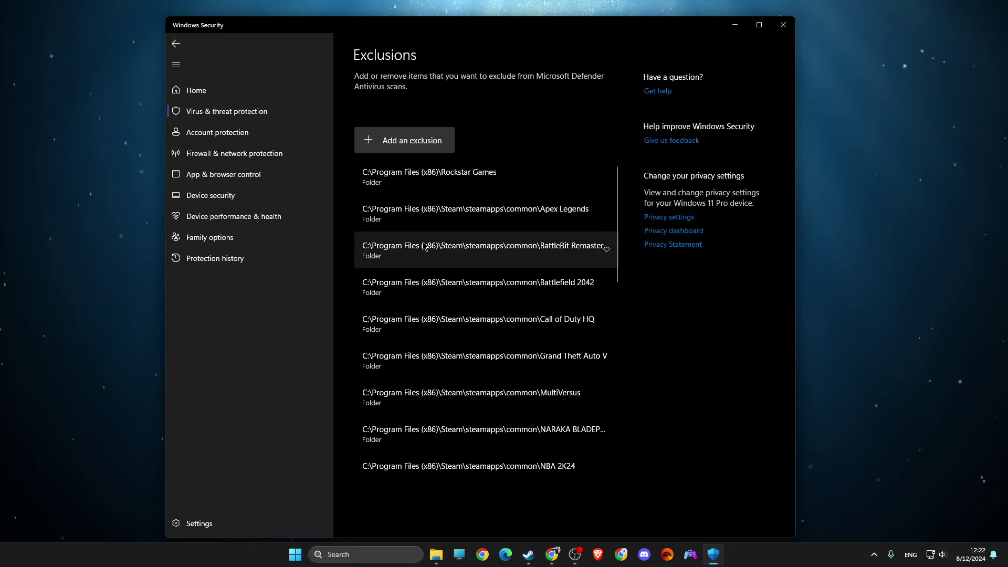
pyautogui.click(176, 43)
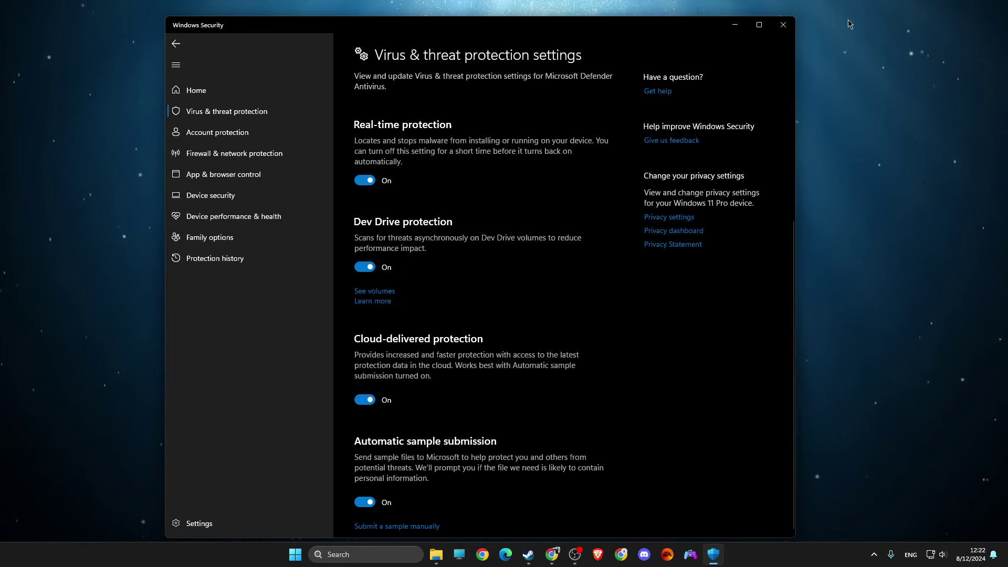
pyautogui.click(783, 25)
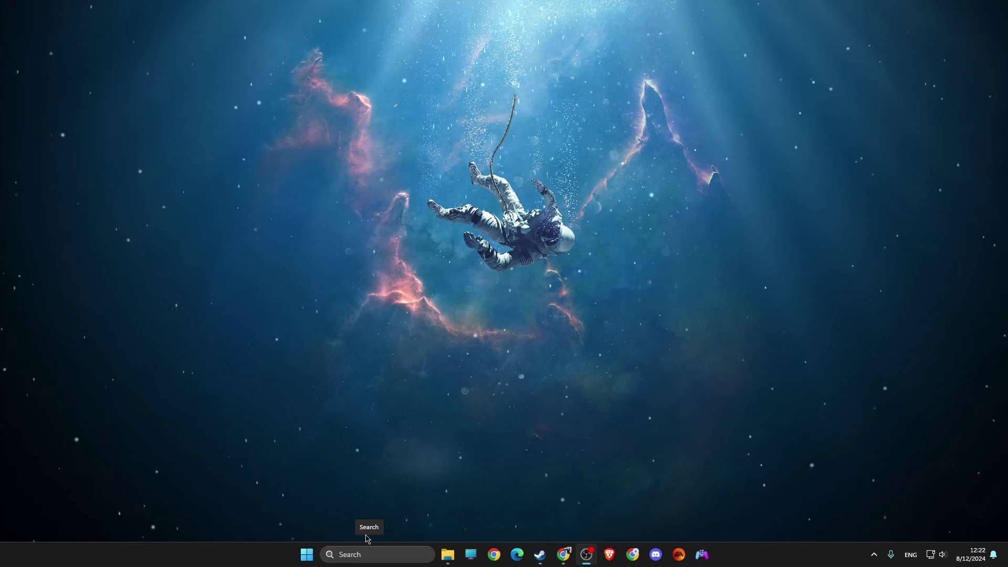
# Trace the FiveM search result through its shortcut to the AppData\Local\FiveM folder
pyautogui.click(366, 554)
pyautogui.write('fiveM')
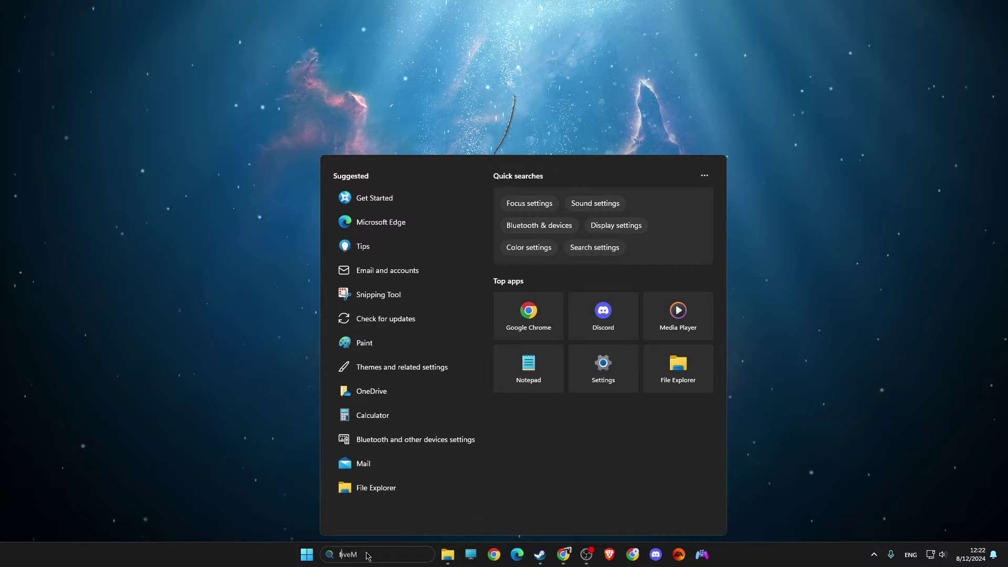
pyautogui.rightClick(362, 229)
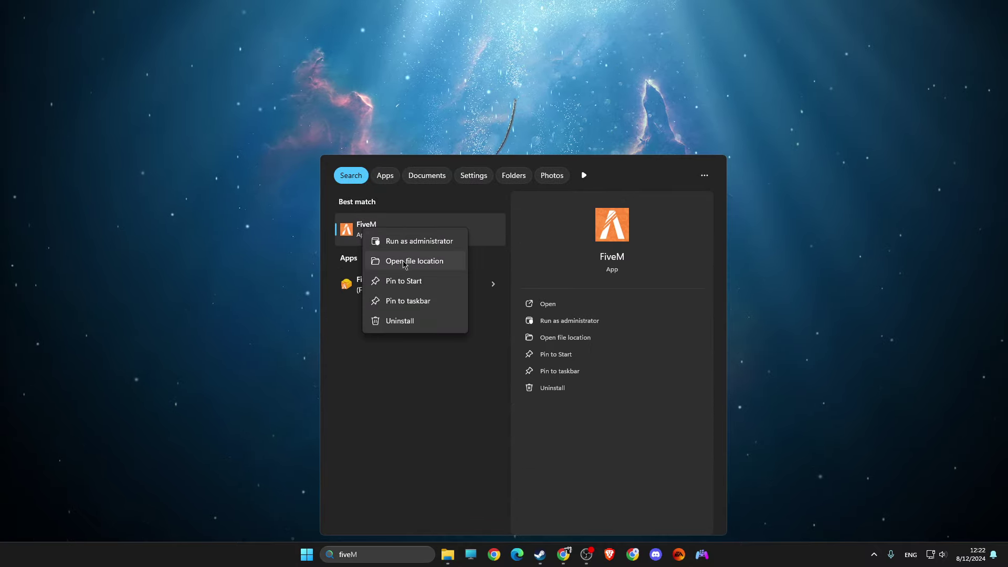
pyautogui.click(404, 265)
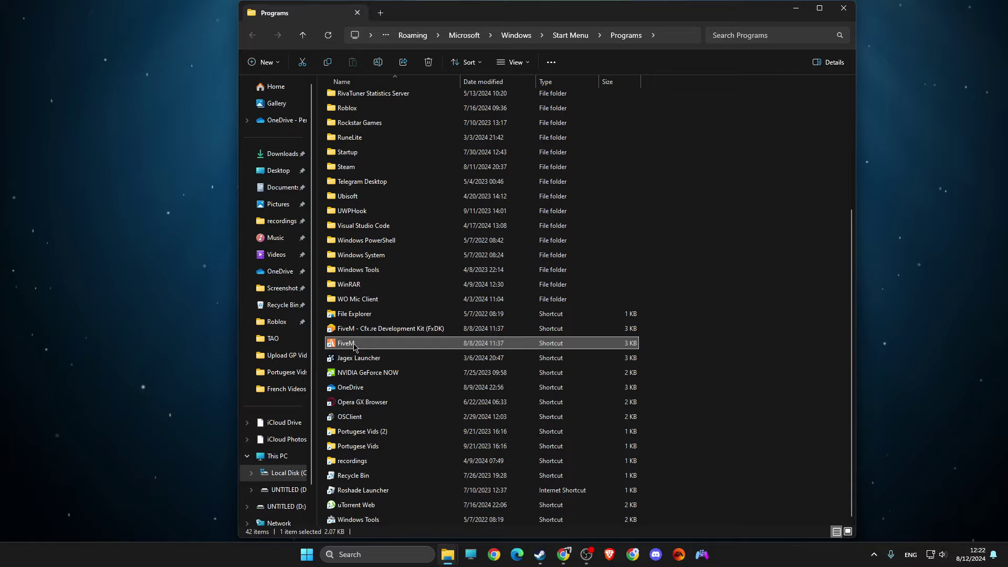
pyautogui.rightClick(355, 345)
pyautogui.click(402, 141)
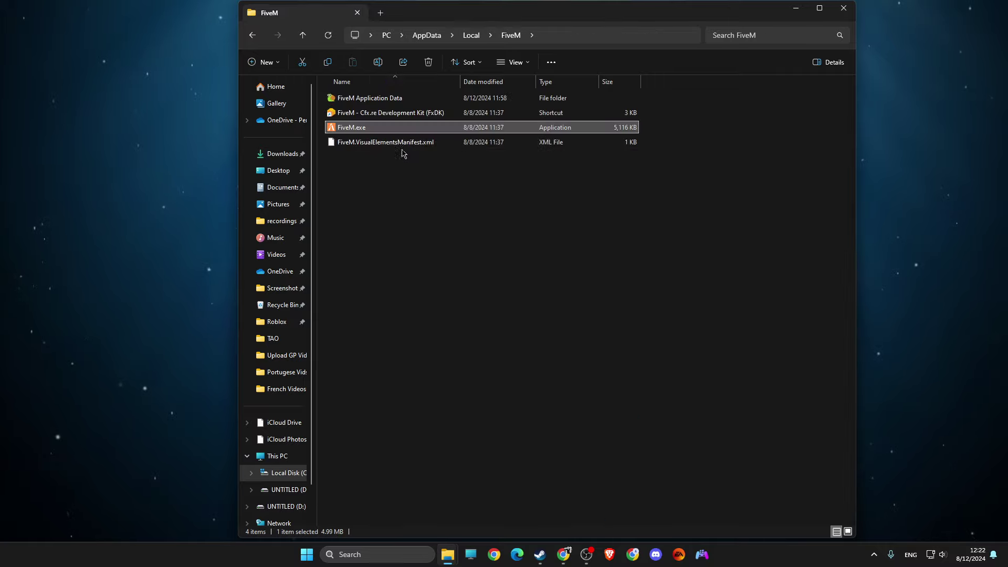
# Browse into FiveM Application Data, glance at crashes, then open the data folder
pyautogui.doubleClick(365, 102)
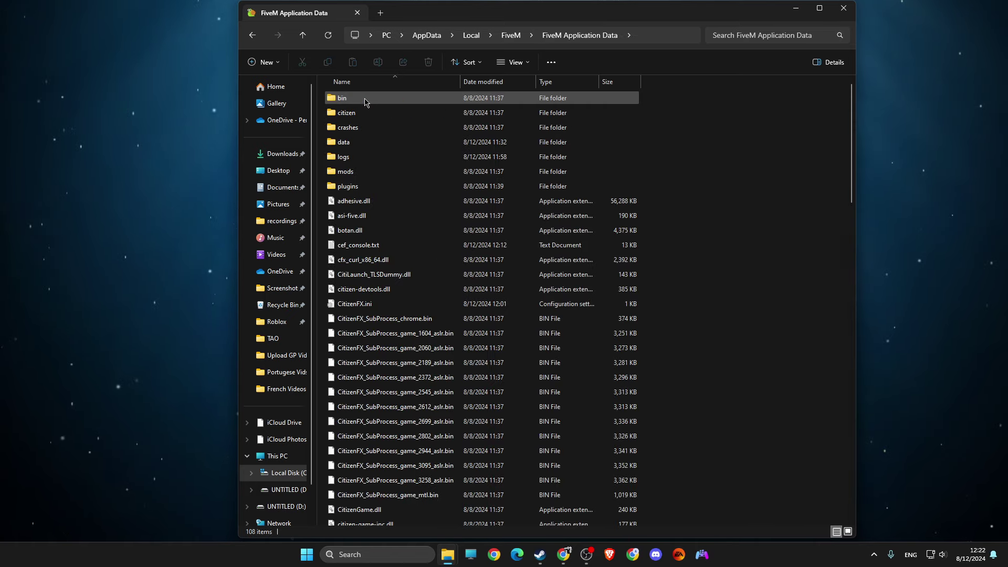
pyautogui.doubleClick(349, 127)
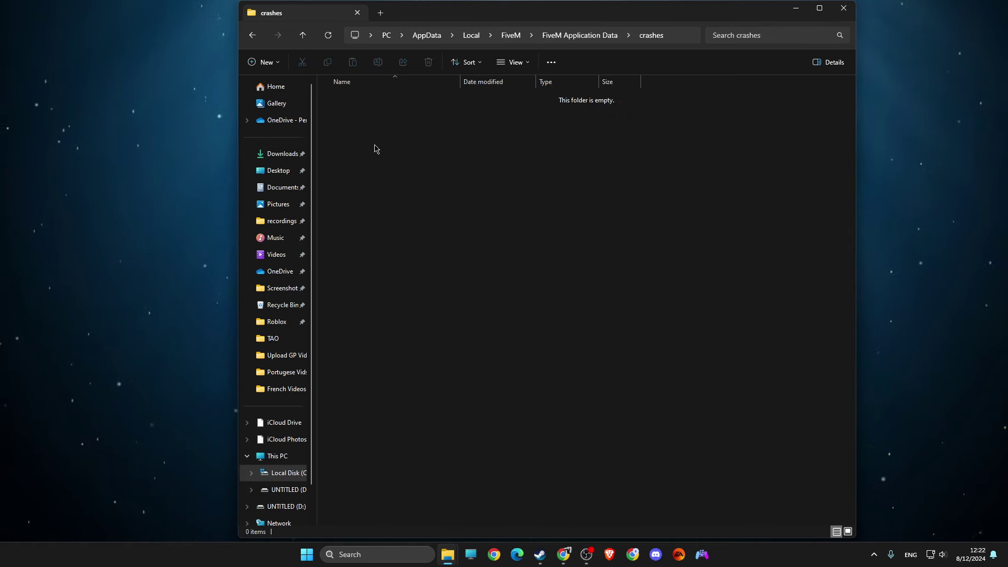
pyautogui.click(254, 36)
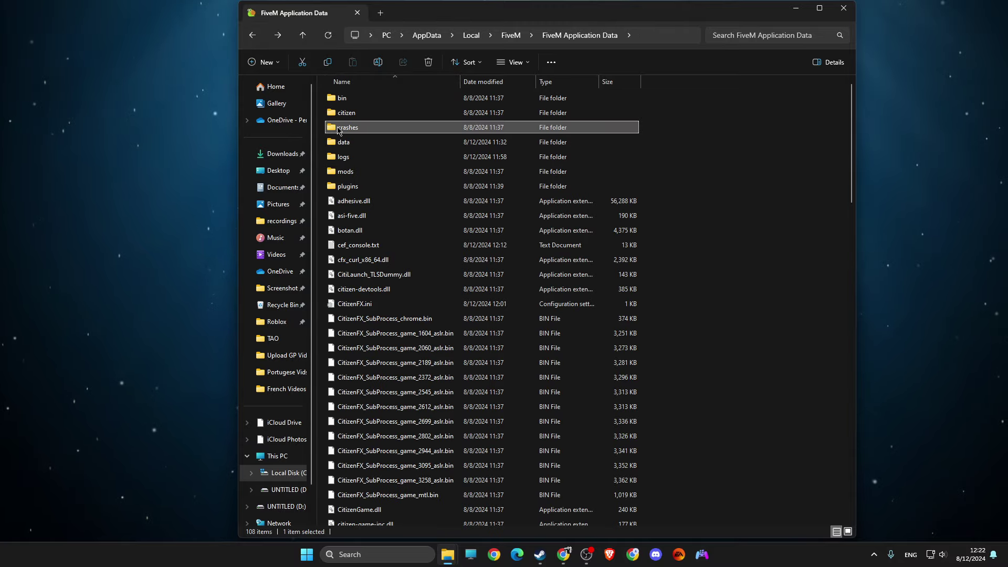
pyautogui.doubleClick(344, 142)
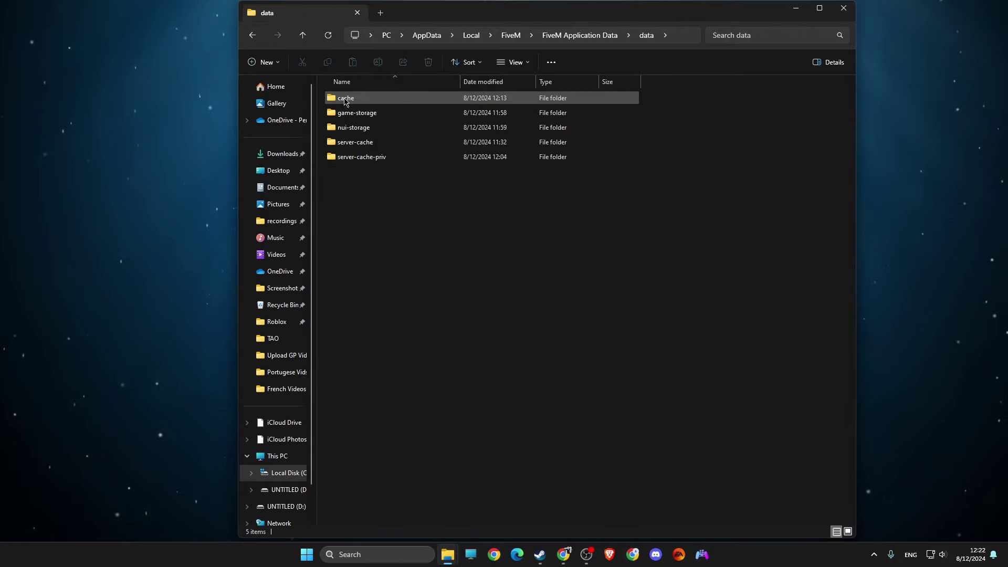
# Delete the cache, server-cache and server-cache-priv folders, then check the hidden tray icons
pyautogui.click(344, 100)
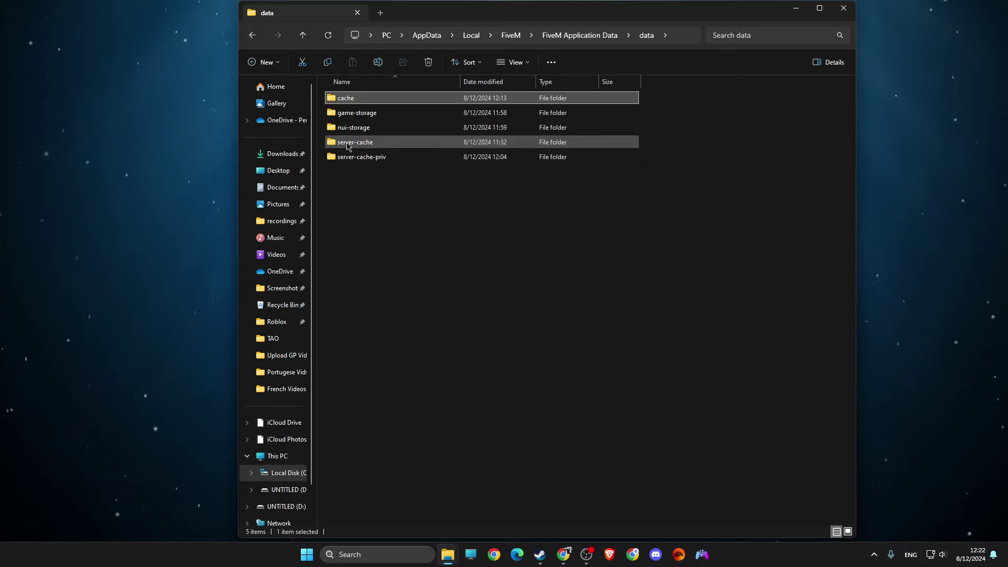
pyautogui.keyDown('ctrl'); pyautogui.click(347, 146); pyautogui.keyUp('ctrl')
pyautogui.keyDown('ctrl'); pyautogui.click(349, 161); pyautogui.keyUp('ctrl')
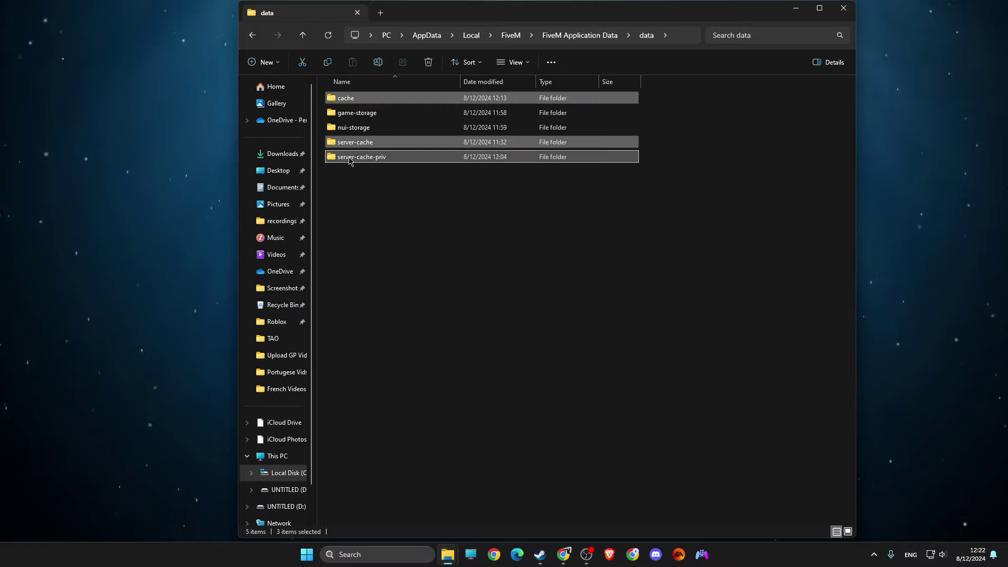
pyautogui.rightClick(350, 160)
pyautogui.click(425, 170)
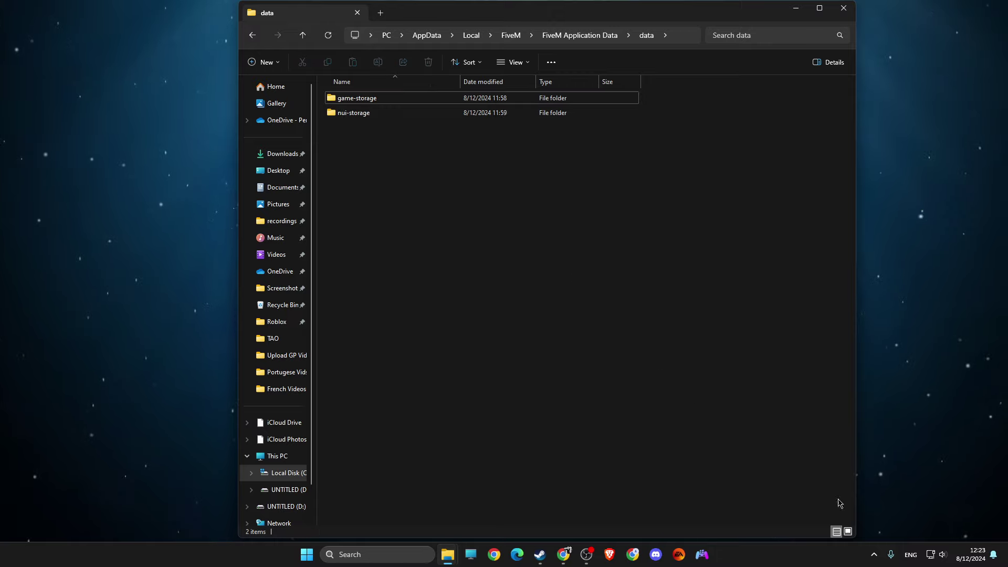
pyautogui.click(873, 556)
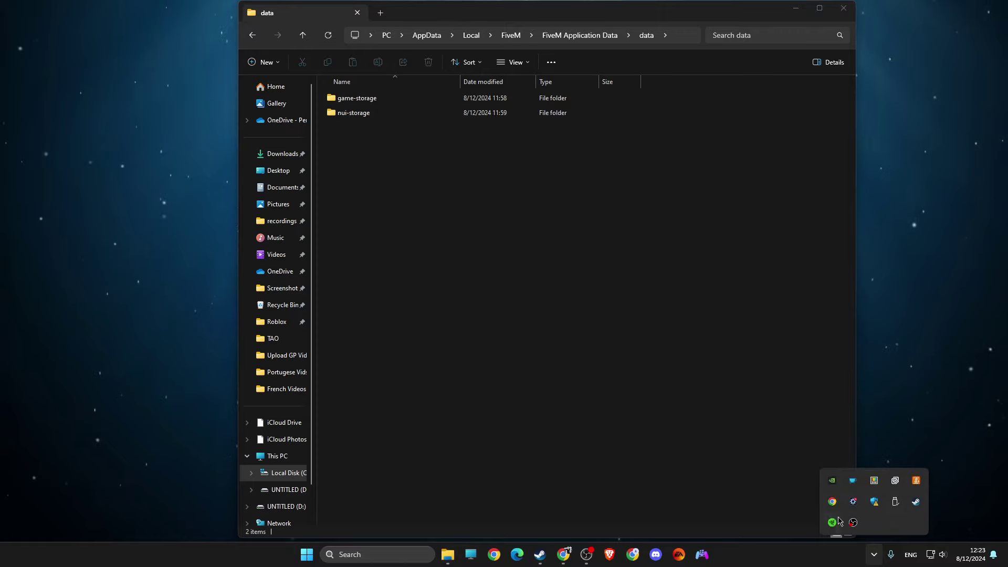
pyautogui.click(675, 327)
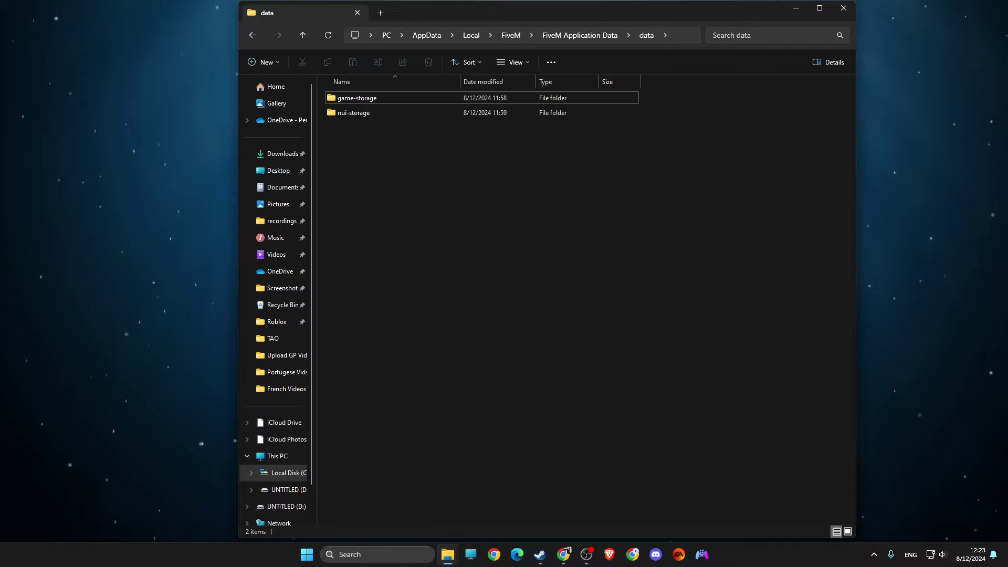
# Minimize File Explorer and bring up the FiveM FxDK page in the Steam library
pyautogui.click(796, 8)
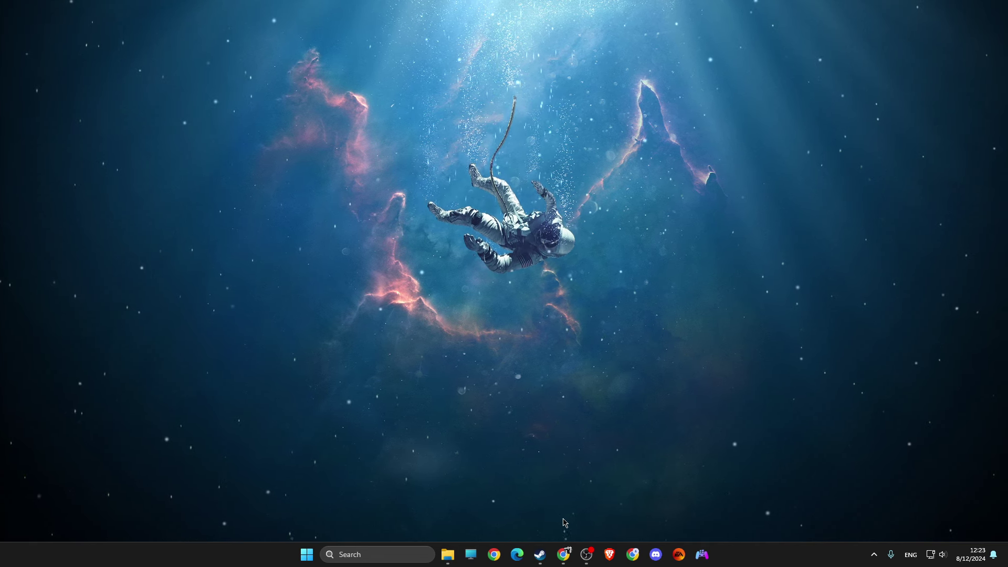
pyautogui.click(541, 555)
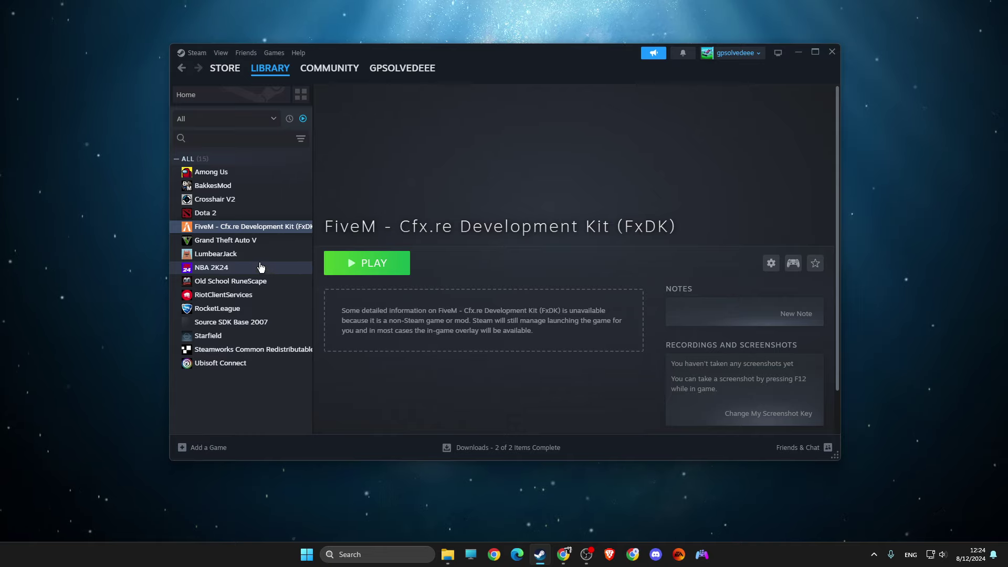
pyautogui.click(587, 555)
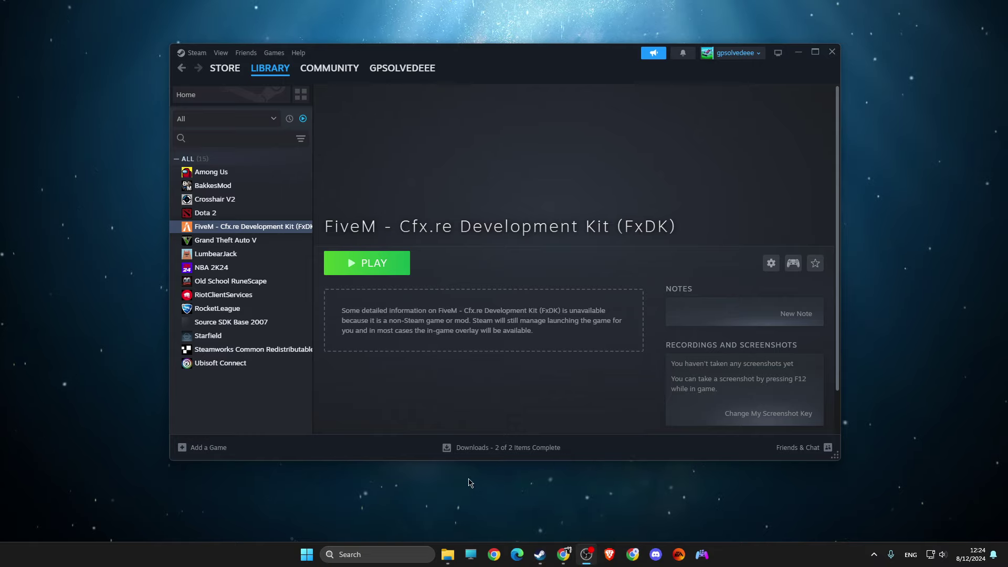